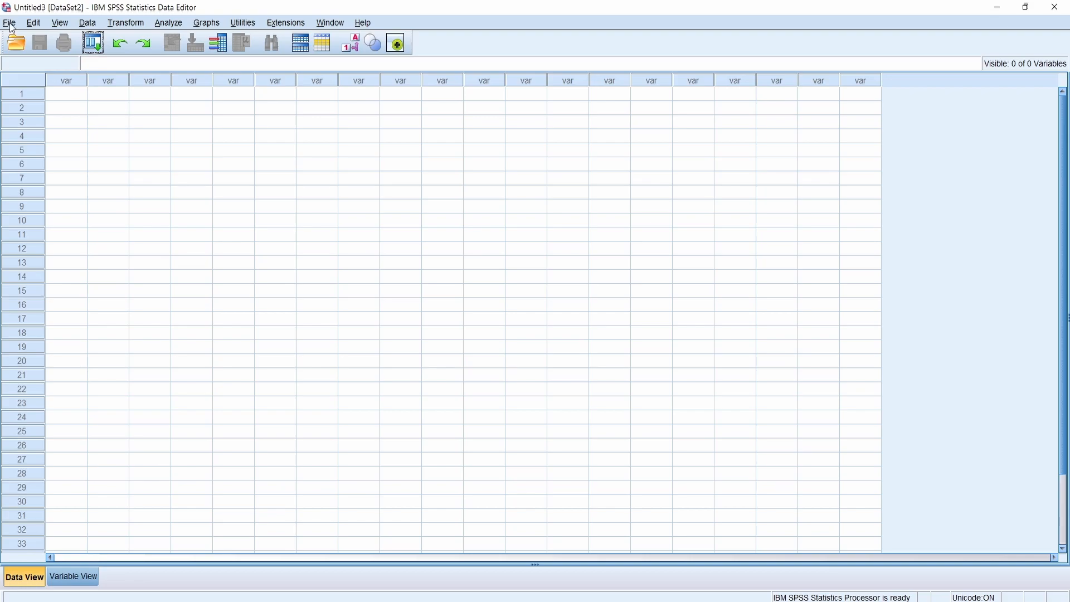
- Open the Excel file Data.xlsx from the SPSS folder for import
mouse_move(50, 69)
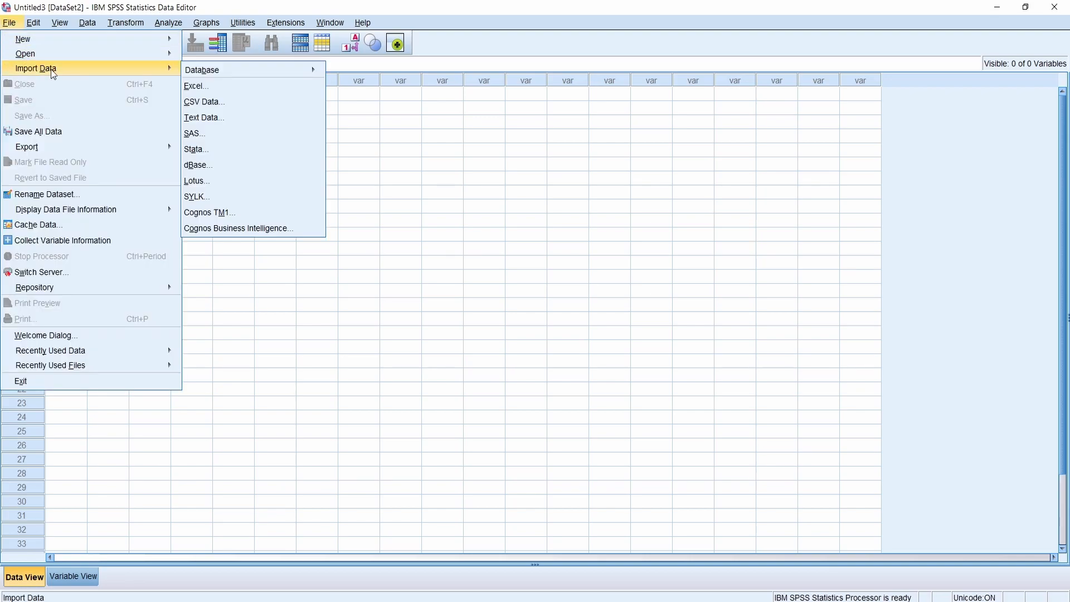
click(229, 88)
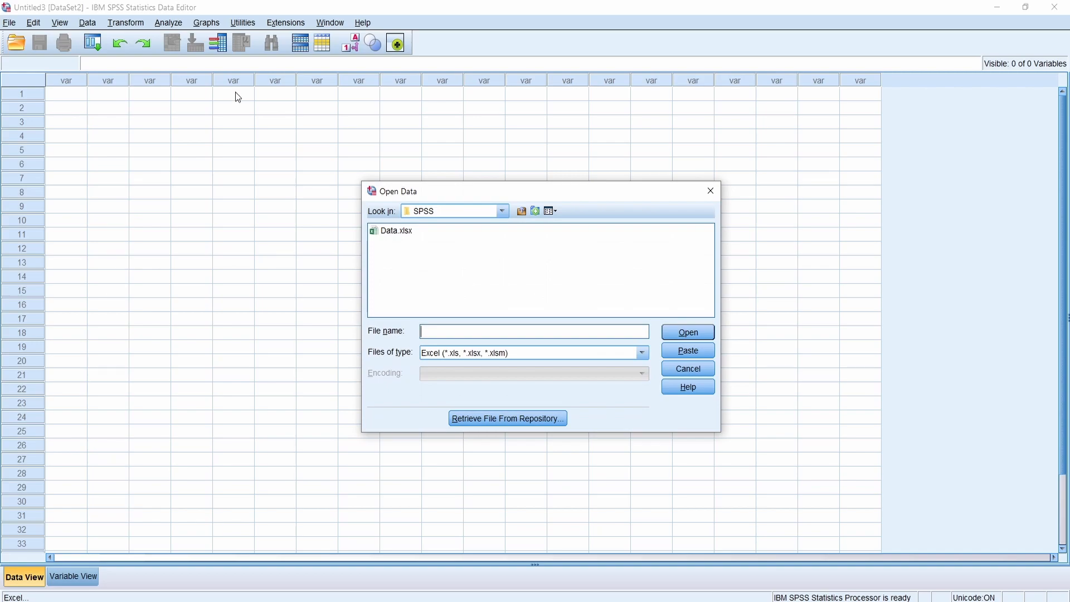
click(411, 232)
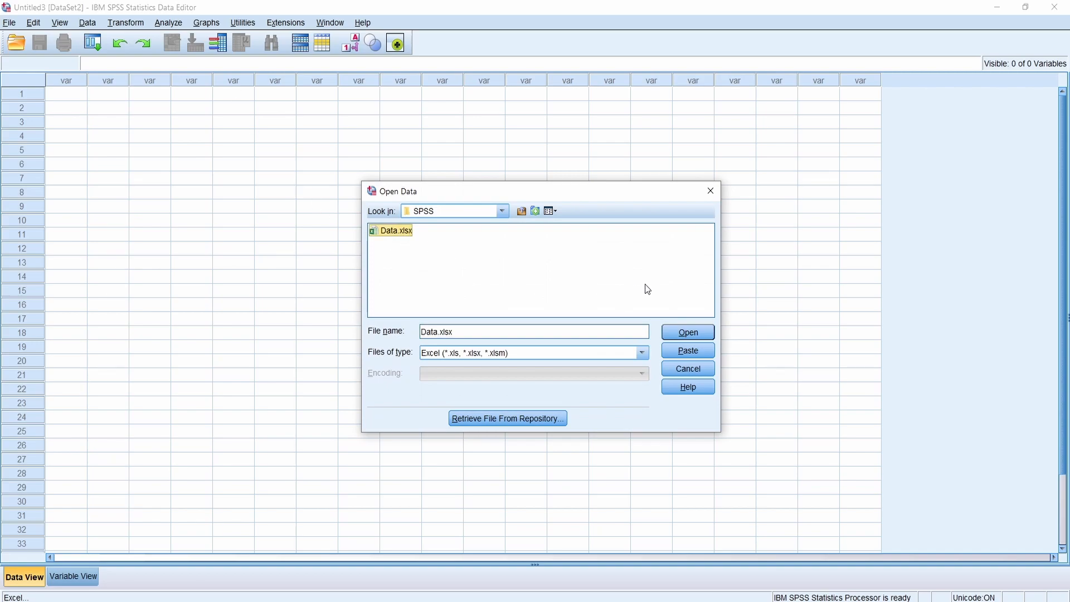
click(703, 336)
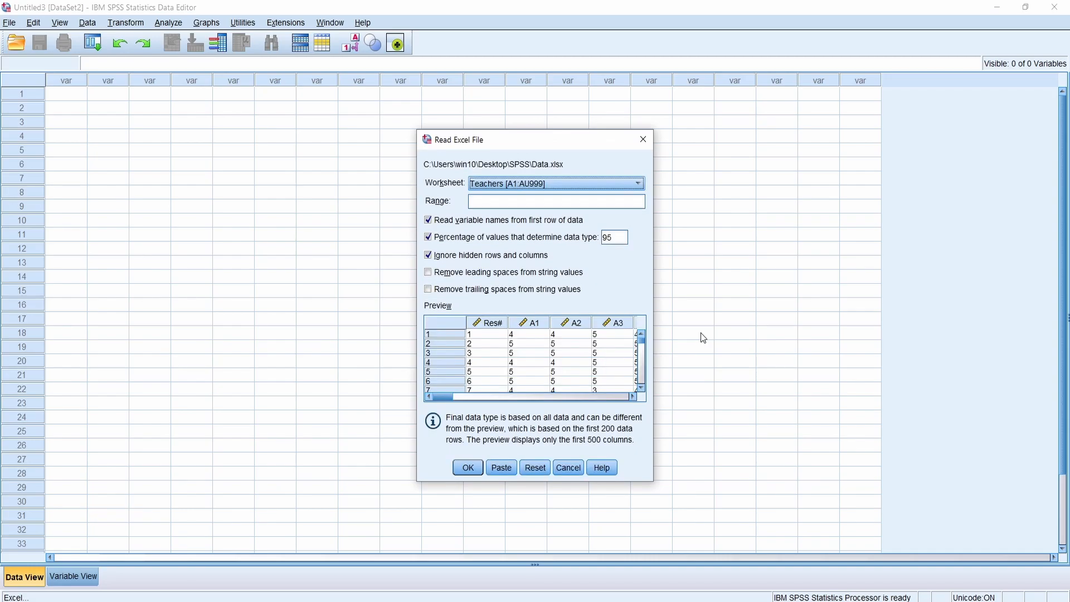
- Import the School Heads worksheet, removing both leading and trailing spaces from string values
click(560, 188)
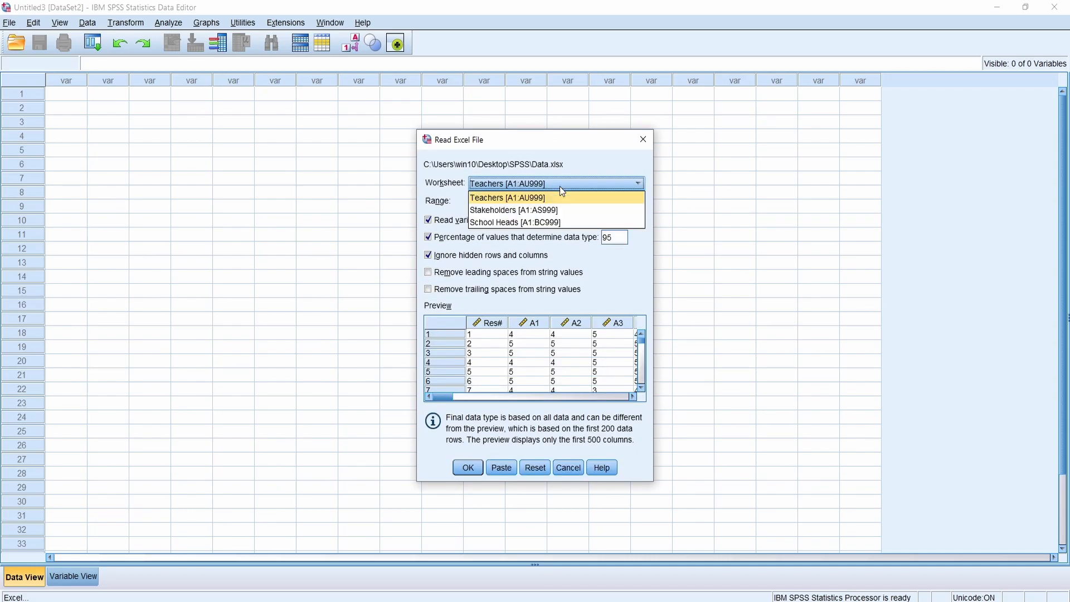
click(491, 226)
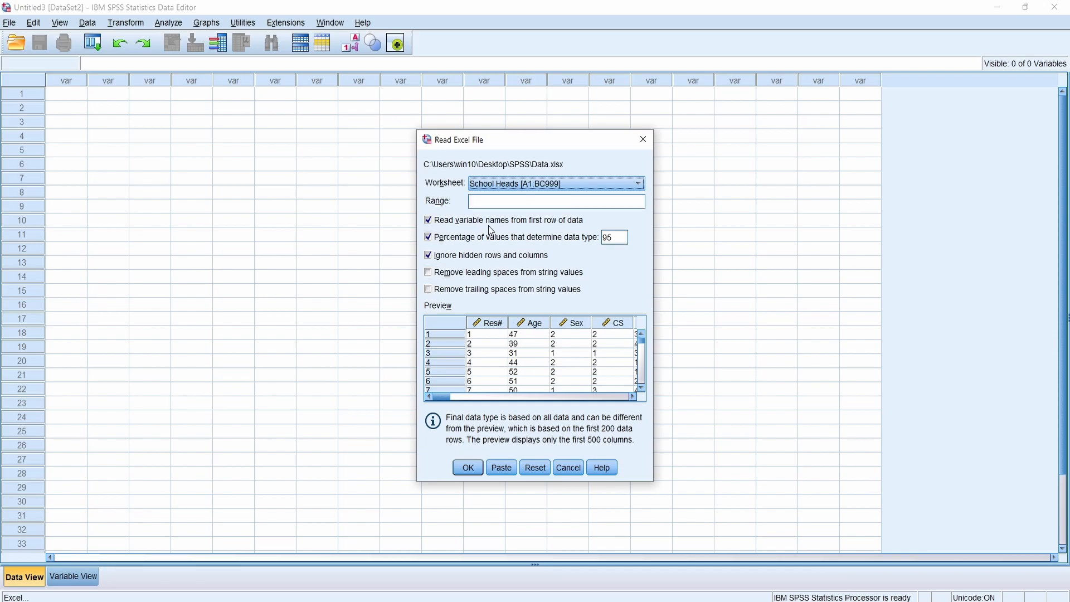
click(449, 274)
click(452, 291)
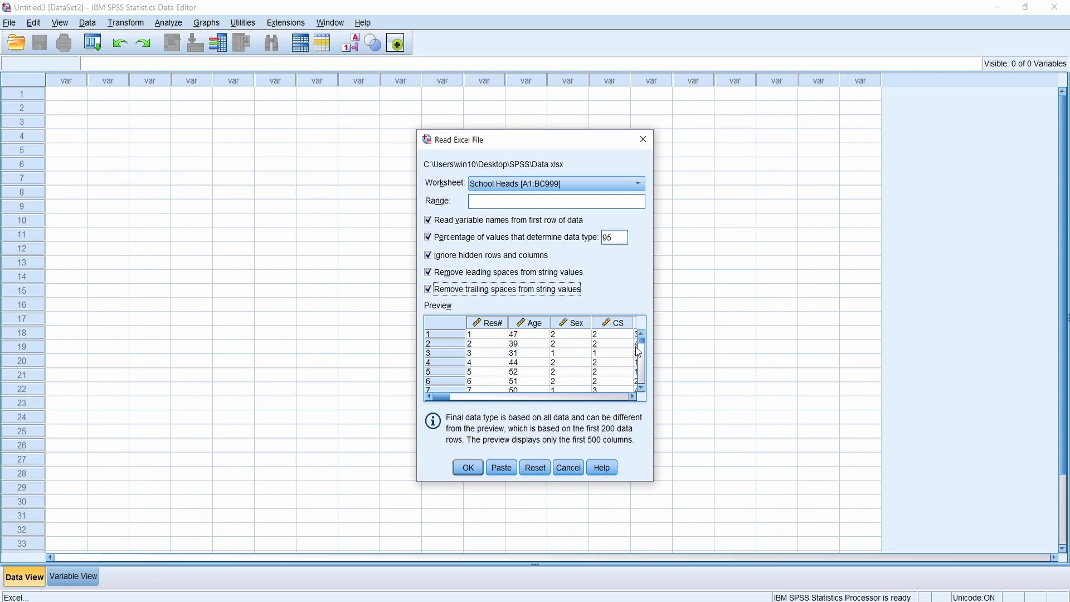
mouse_move(642, 341)
mouse_down()
mouse_move(641, 356)
mouse_move(644, 337)
mouse_up()
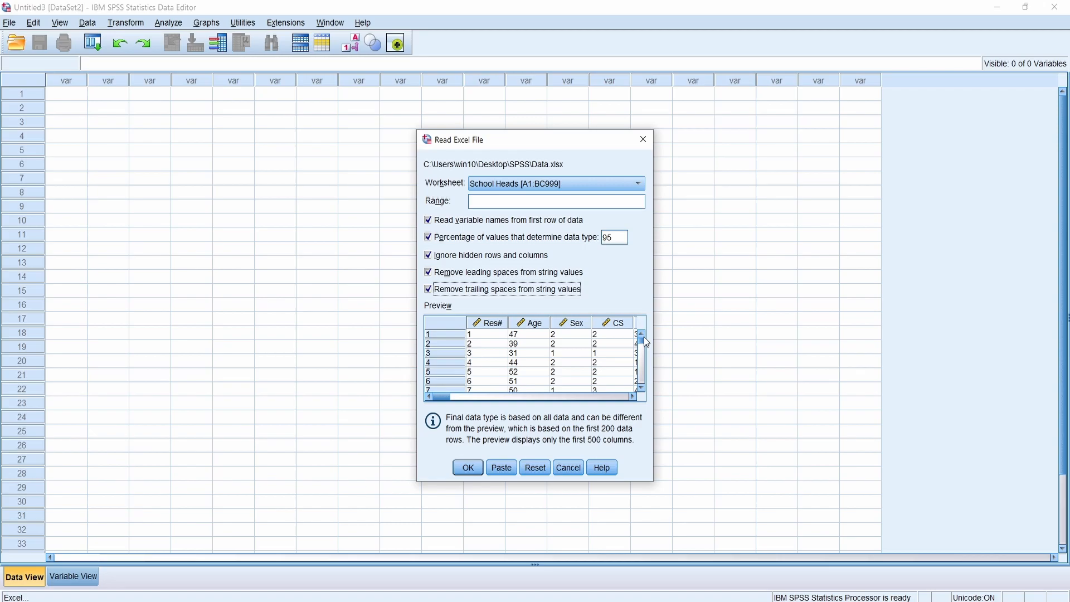
click(469, 468)
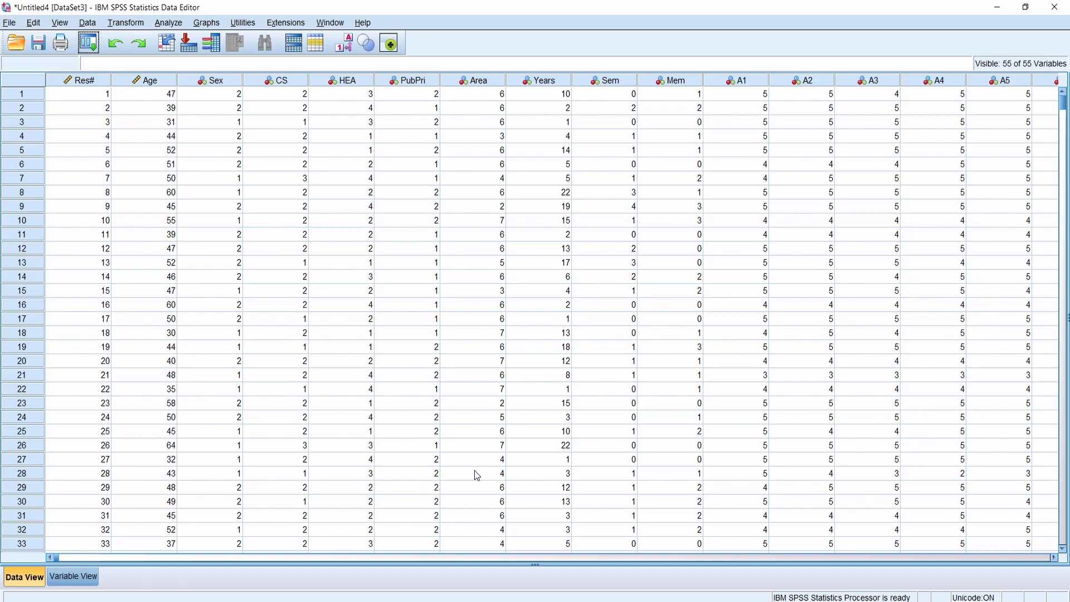
- Delete all the empty cases from row 59 through the last row, 998
scroll(273, 348, down, 7)
scroll(221, 333, down, 7)
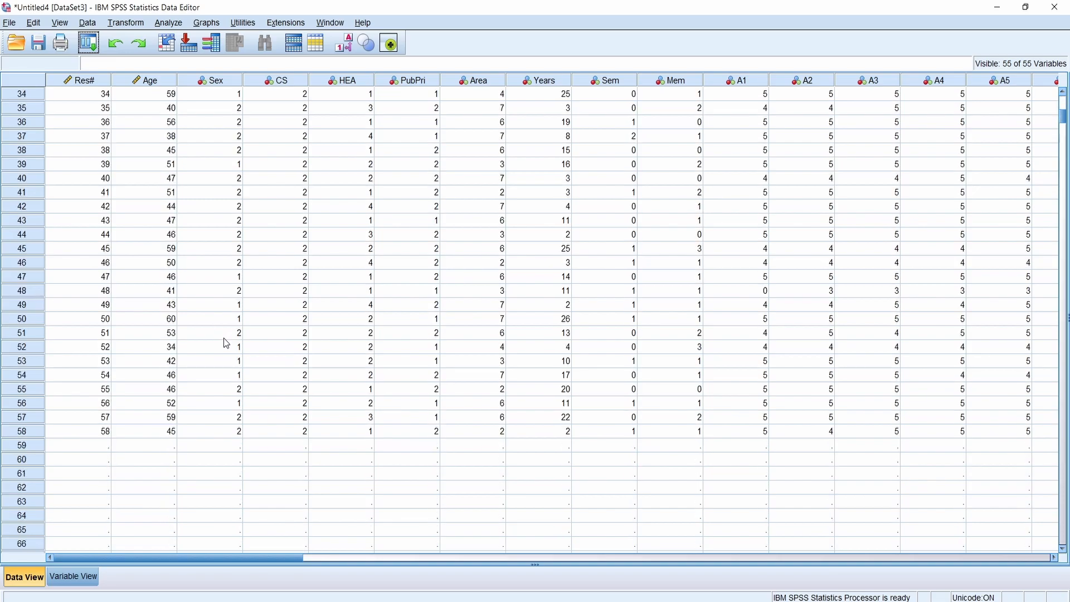
scroll(261, 336, down, 2)
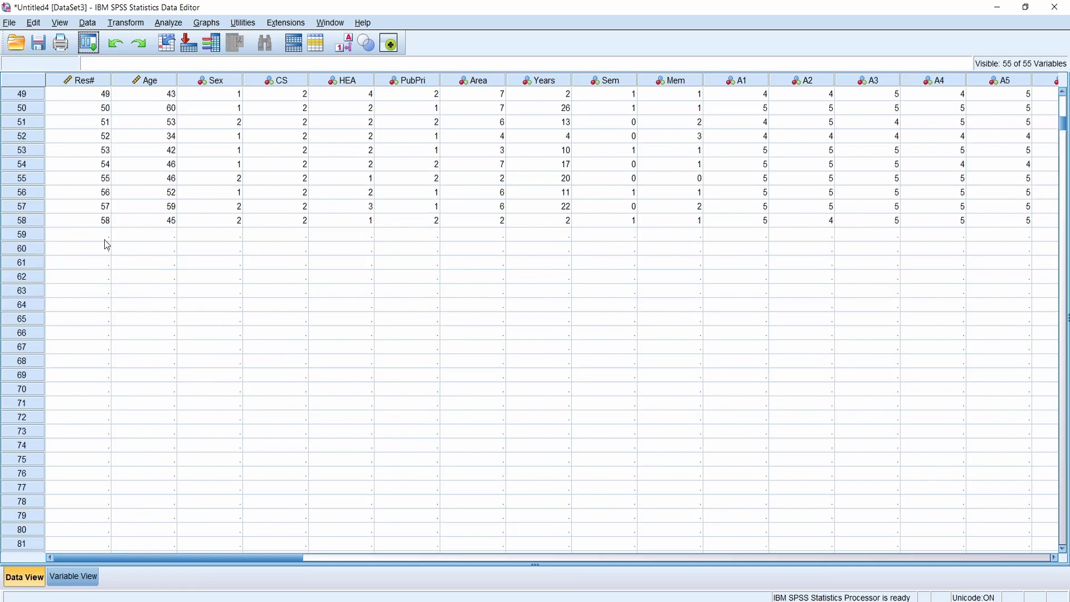
drag(181, 242, 679, 498)
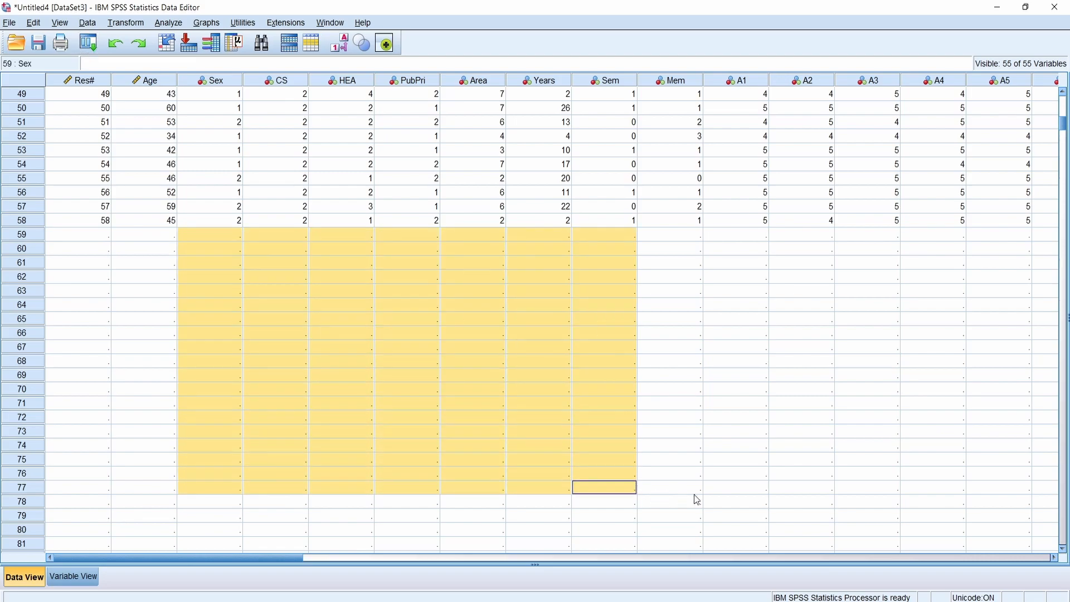
click(750, 493)
click(96, 236)
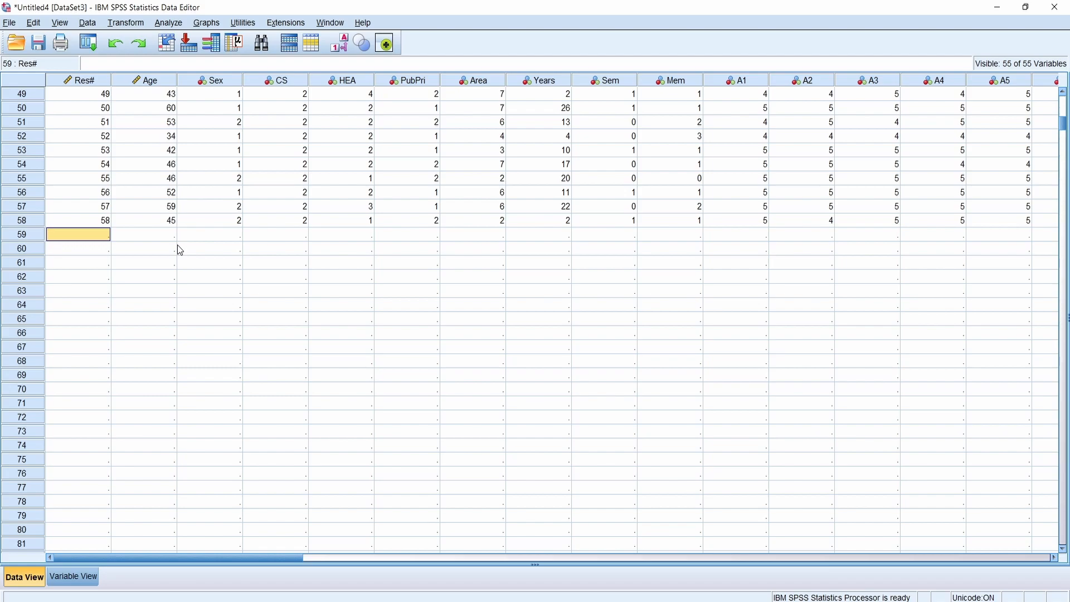
click(31, 237)
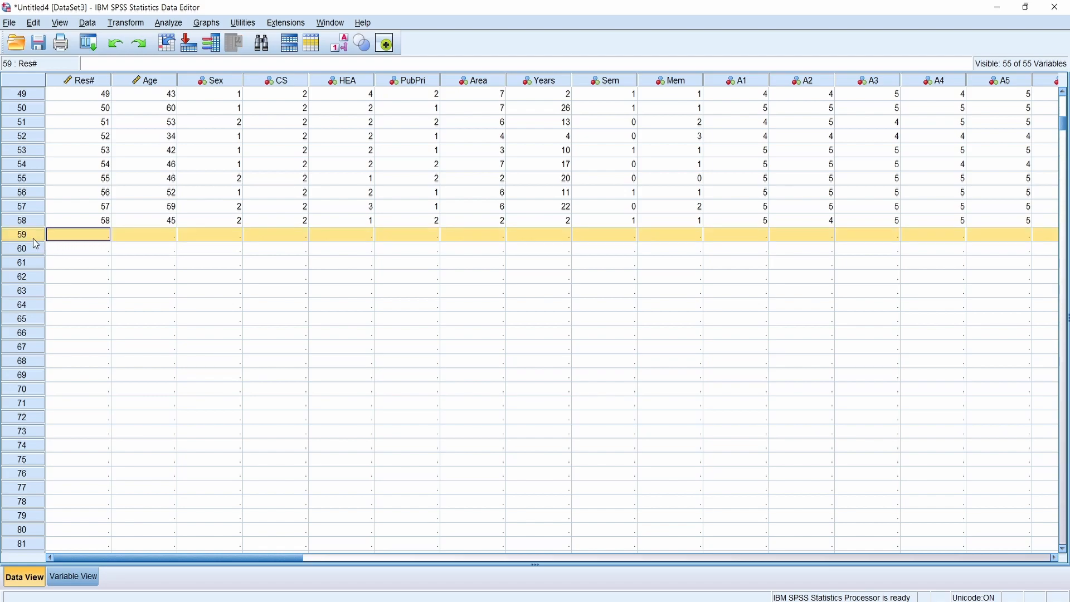
scroll(306, 277, down, 16)
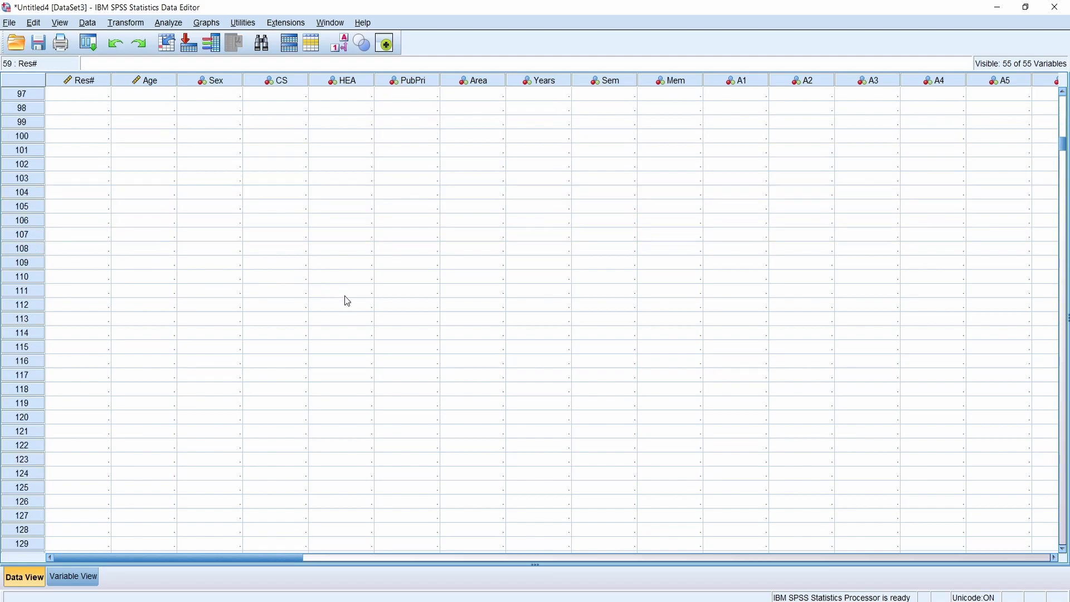
key(shift+Page_Down)
key(shift+Page_Down)
key(shift+Page_Down)
key(shift+Page_Down)
key(shift+Page_Down)
key(shift+Page_Down)
key(shift+Page_Down)
key(shift+Page_Down)
key(shift+Page_Down)
key(shift+Page_Down)
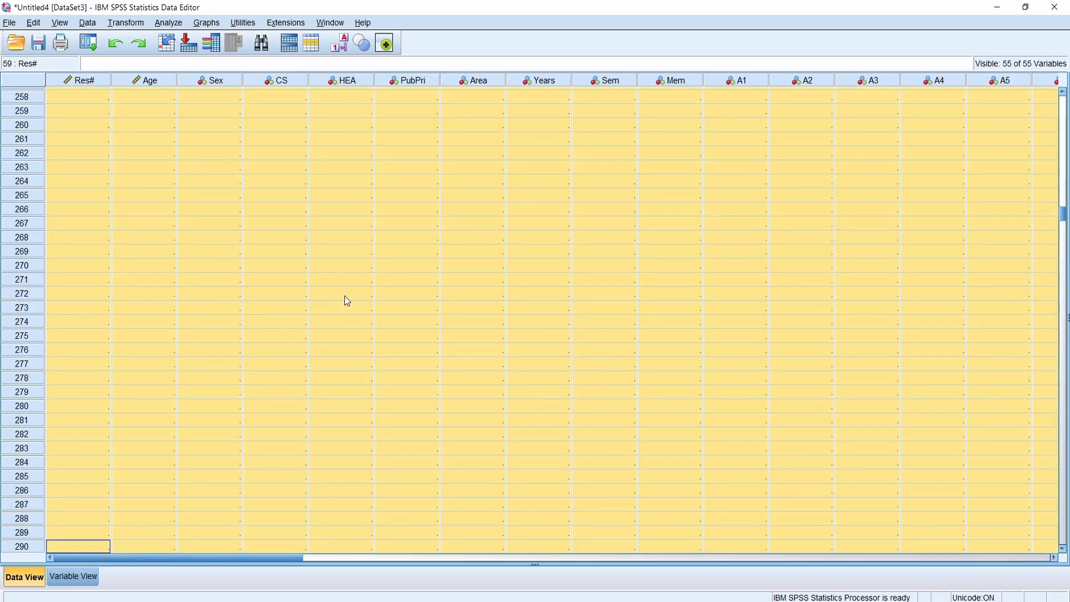
key(shift+Page_Down)
key(shift+Page_Down)
key(shift+Page_Down)
key(shift+Page_Down)
key(shift+Page_Down)
key(shift+Page_Down)
key(shift+Page_Down)
key(shift+Page_Down)
key(shift+Page_Down)
key(shift+Page_Down)
key(shift+Page_Down)
key(shift+Page_Down)
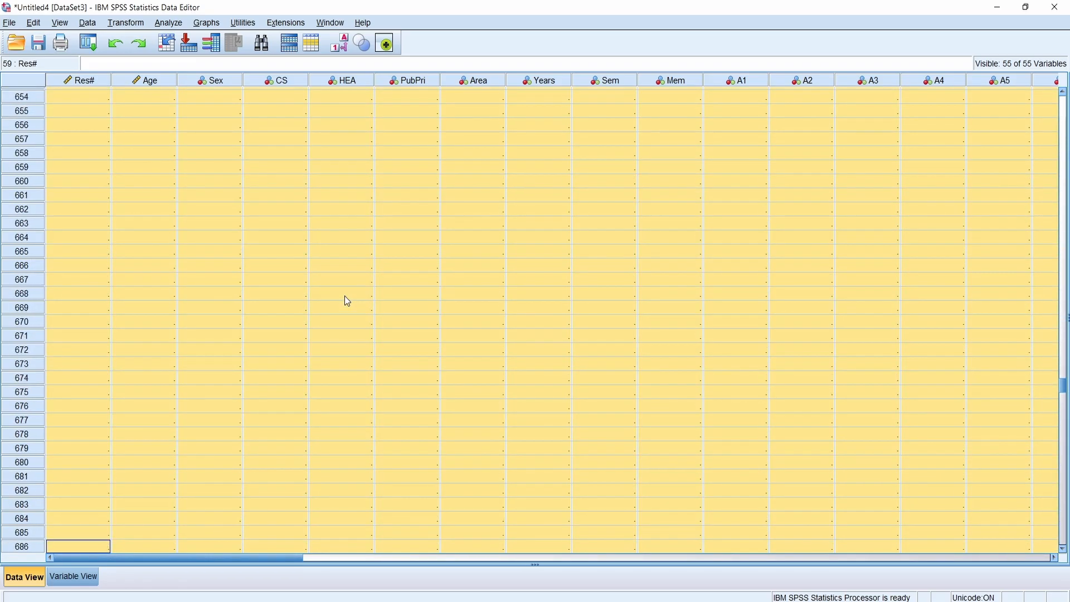
key(shift+Page_Down)
key(shift+Page_Down)
key(shift+Page_Down)
key(shift+Page_Down)
key(shift+Page_Down)
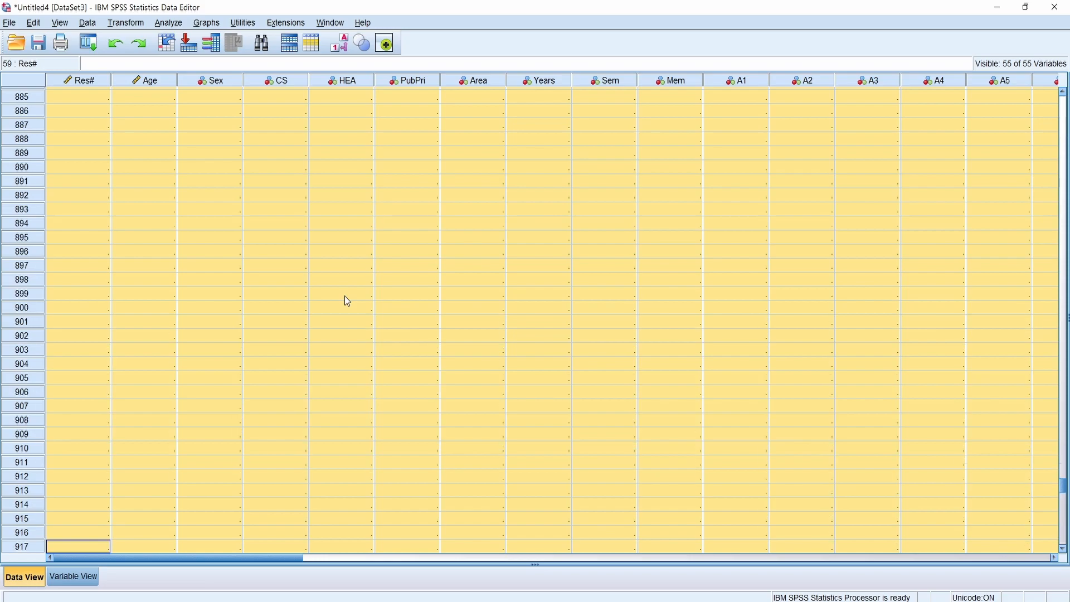
key(shift+Page_Down)
key(shift+Page_Down)
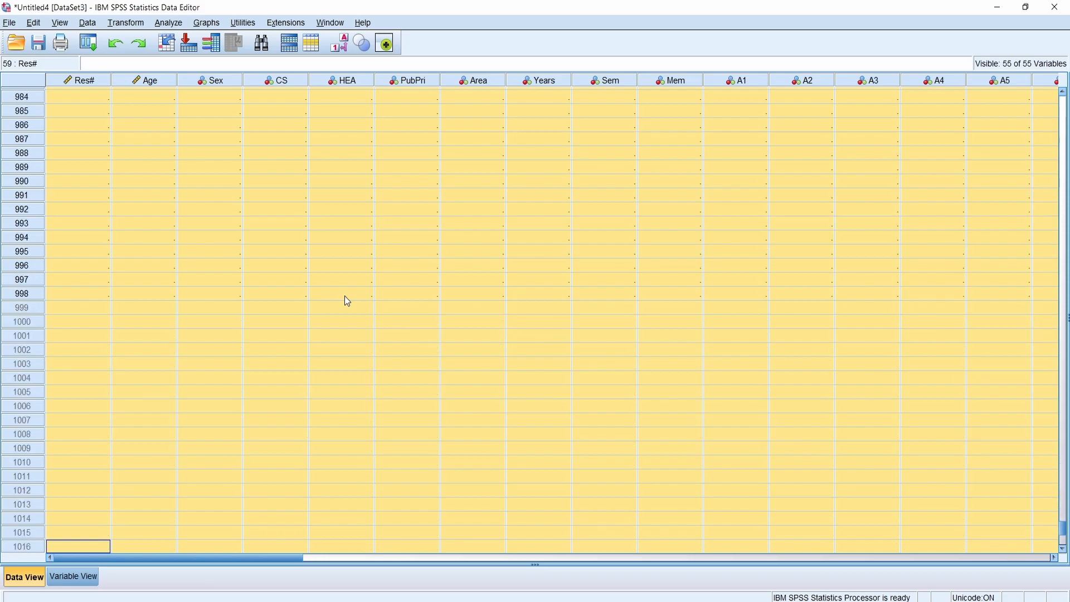
right_click(34, 294)
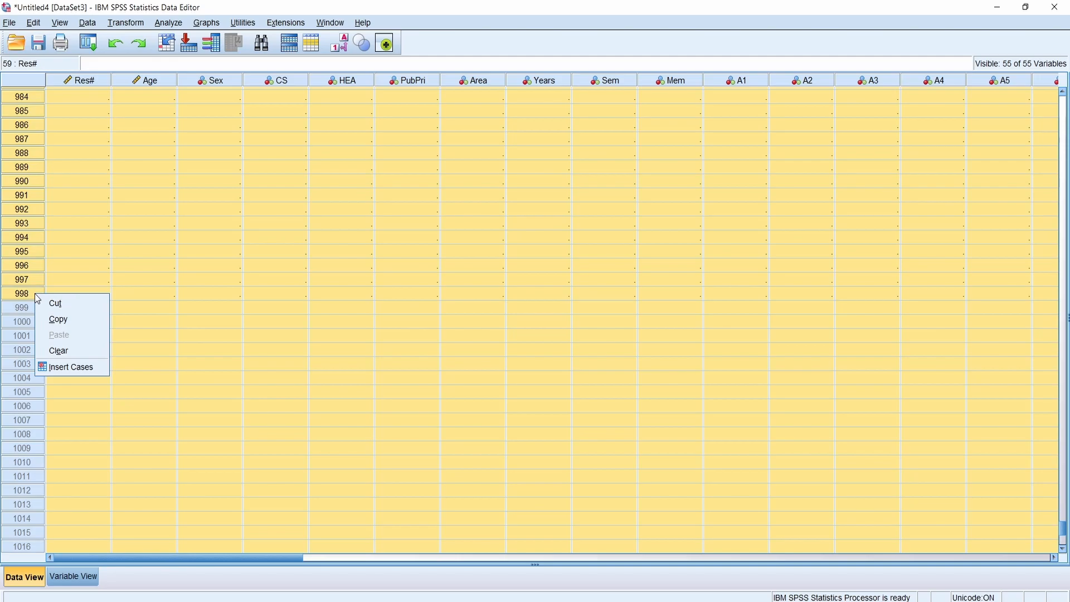
click(72, 354)
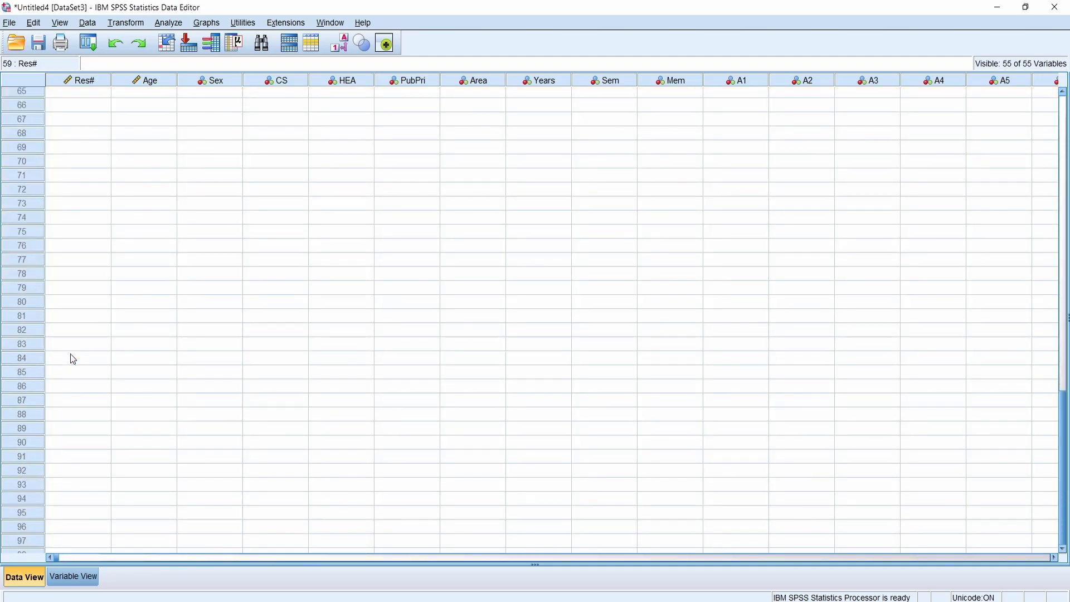
scroll(484, 351, up, 5)
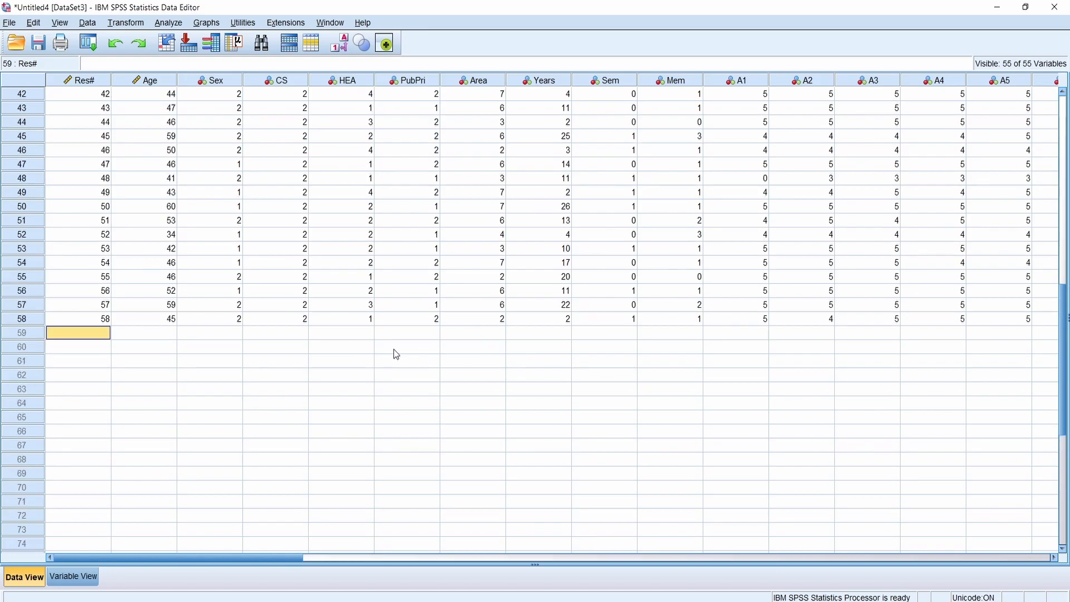
- Delete the empty variable V55 after I5 and return to the first case of Res#
drag(271, 557, 980, 574)
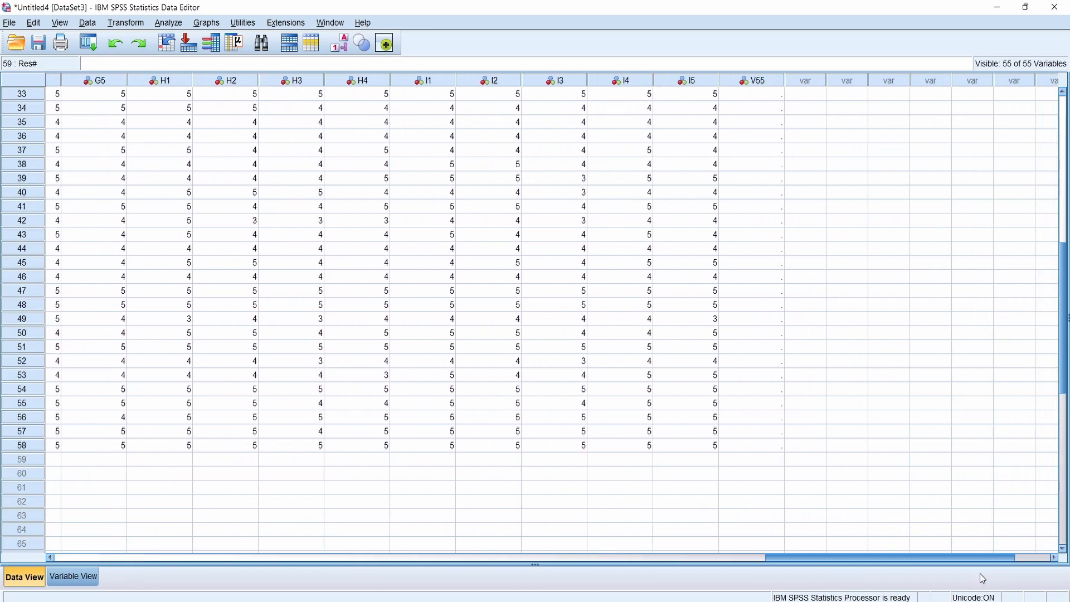
right_click(766, 83)
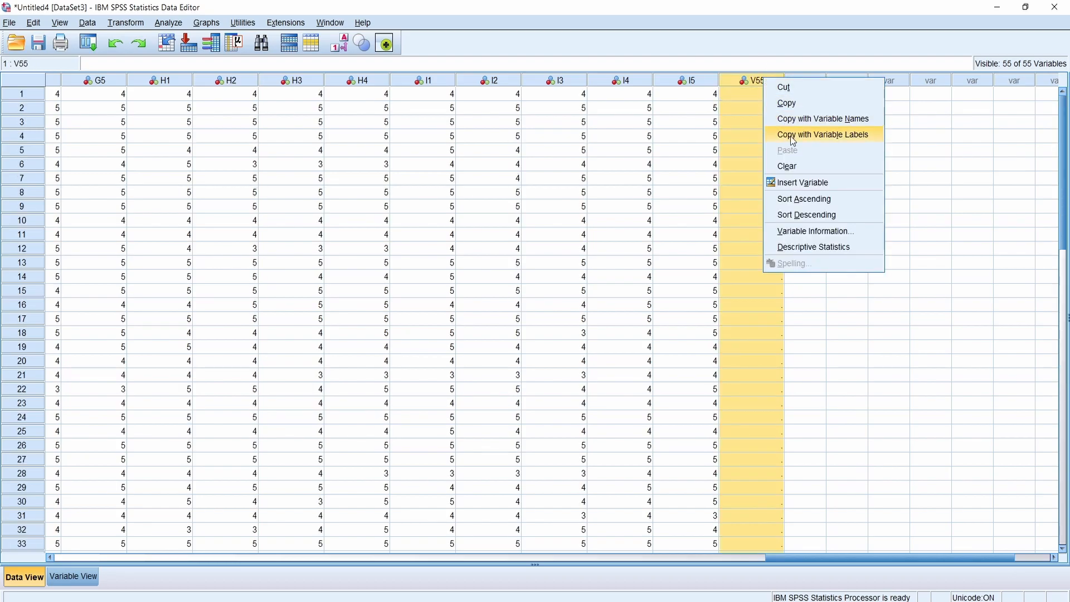
click(796, 166)
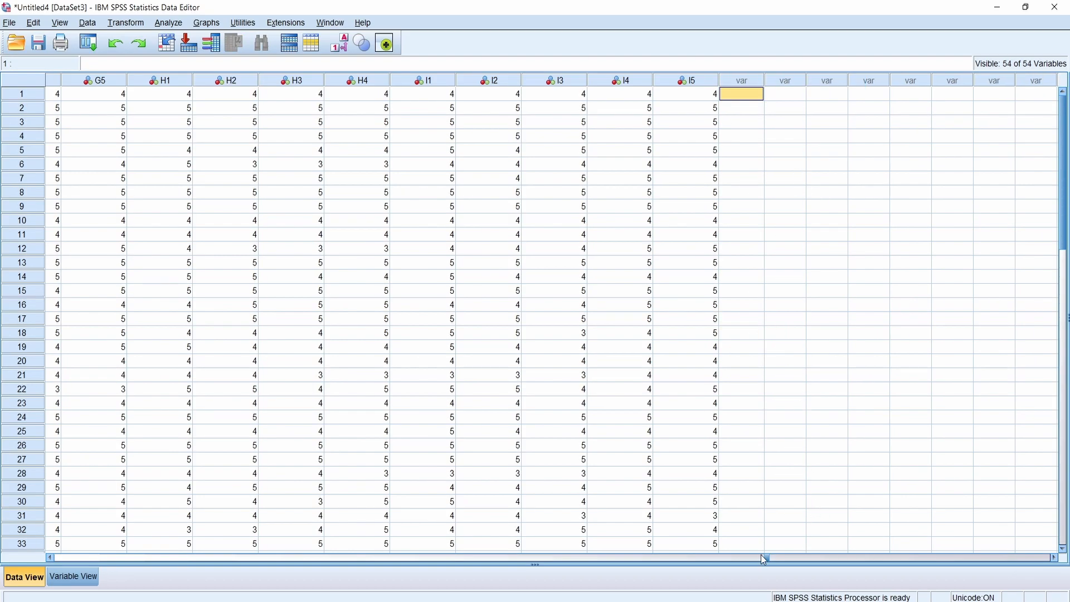
drag(764, 560, 29, 557)
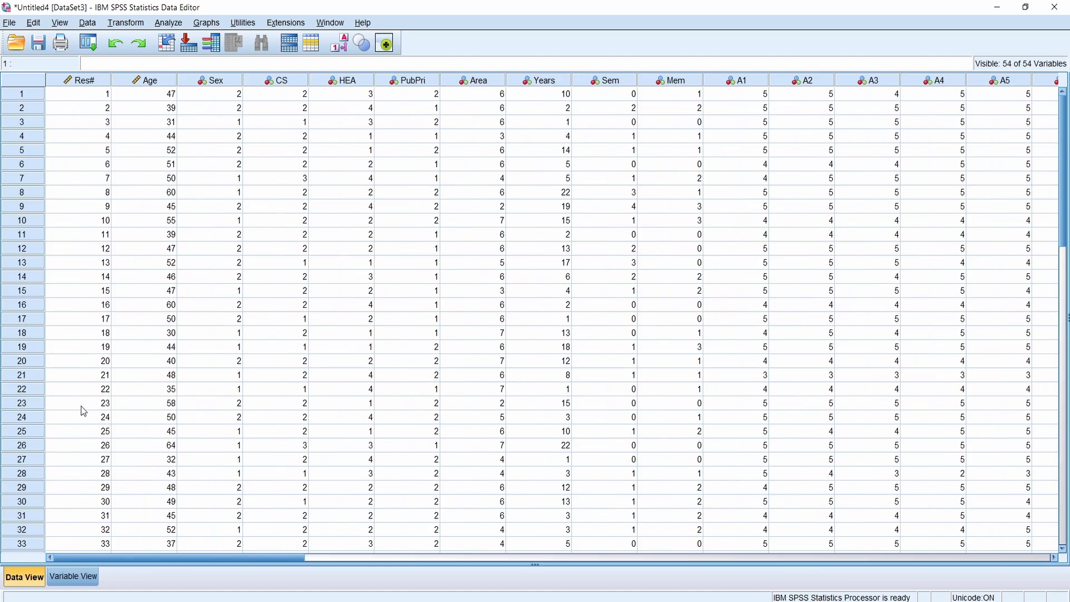
click(97, 96)
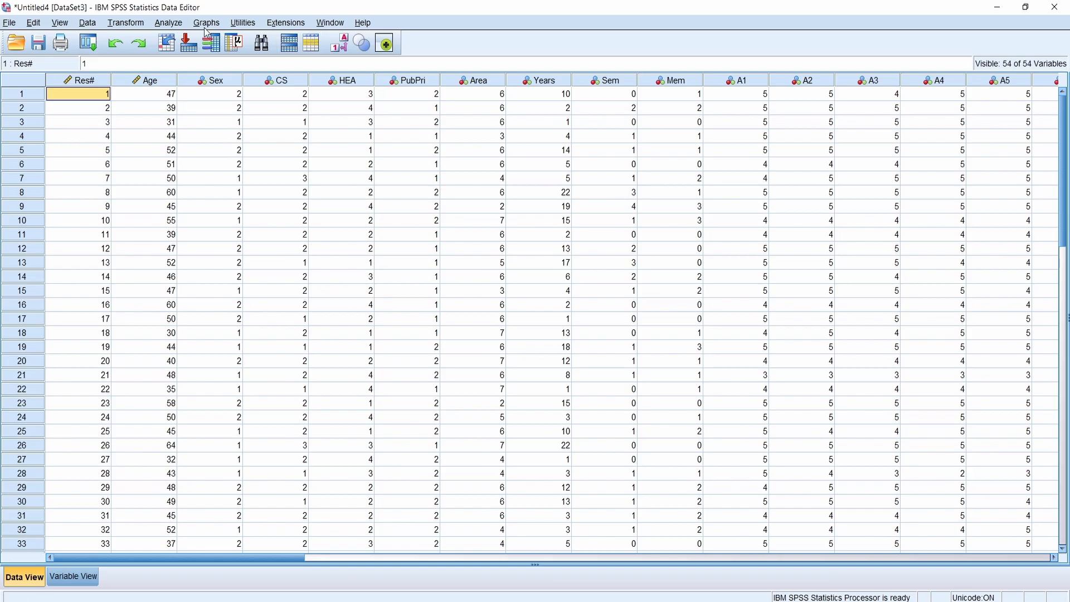
- Start a Frequencies analysis and add the variables Age through Mem to the variables being analysed
click(168, 24)
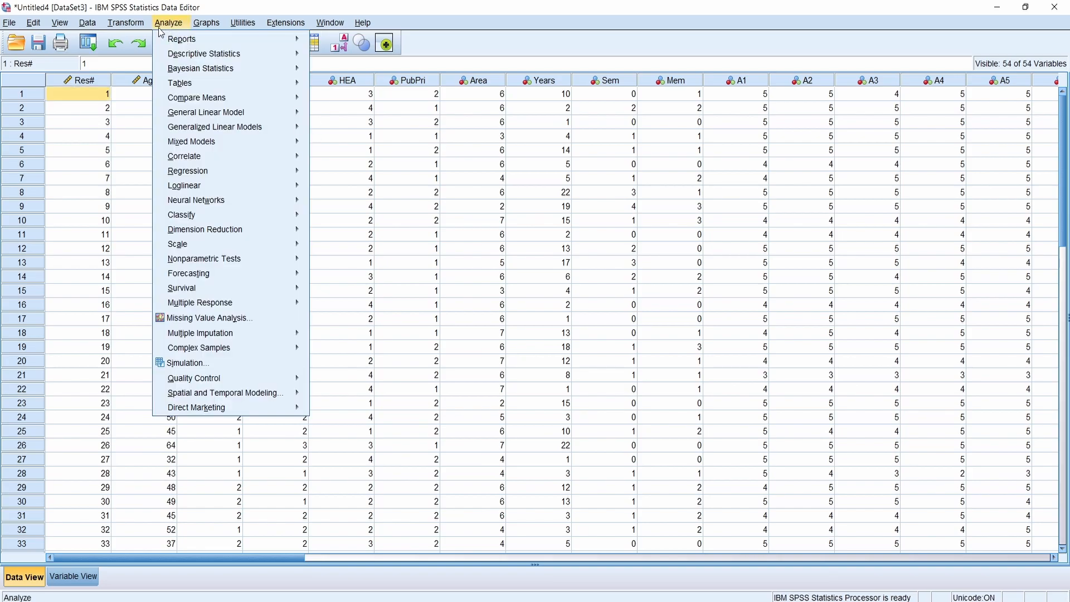
mouse_move(173, 61)
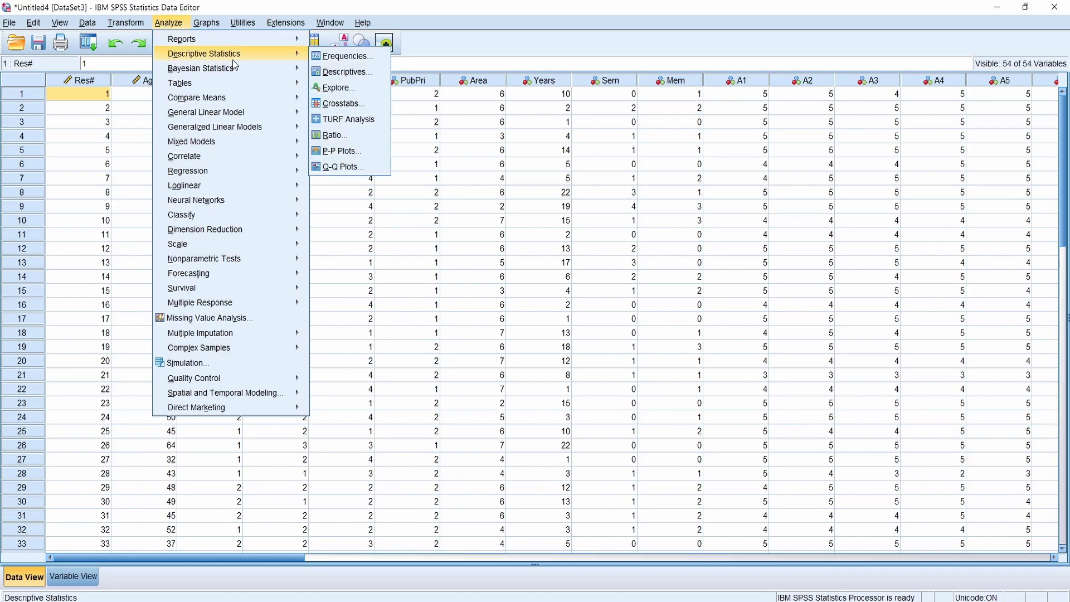
click(330, 58)
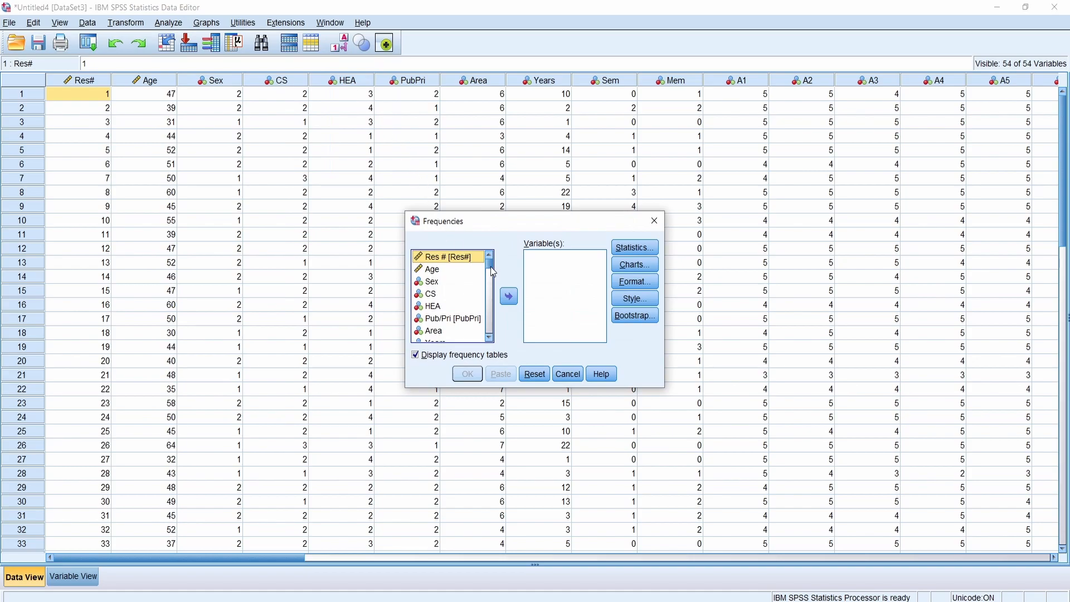
click(460, 271)
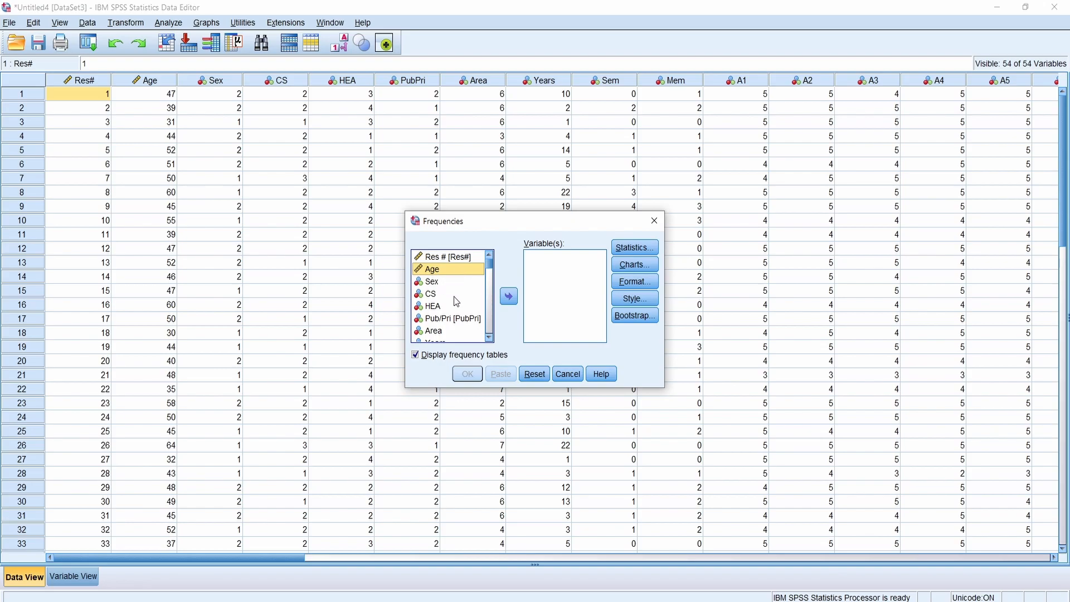
scroll(483, 298, down, 2)
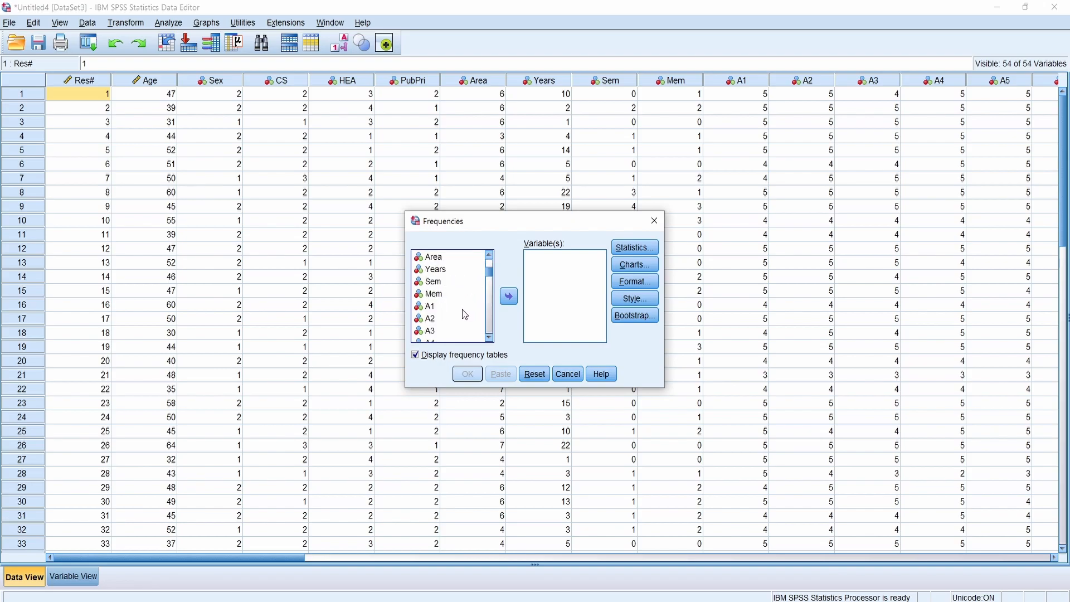
shift+click(444, 295)
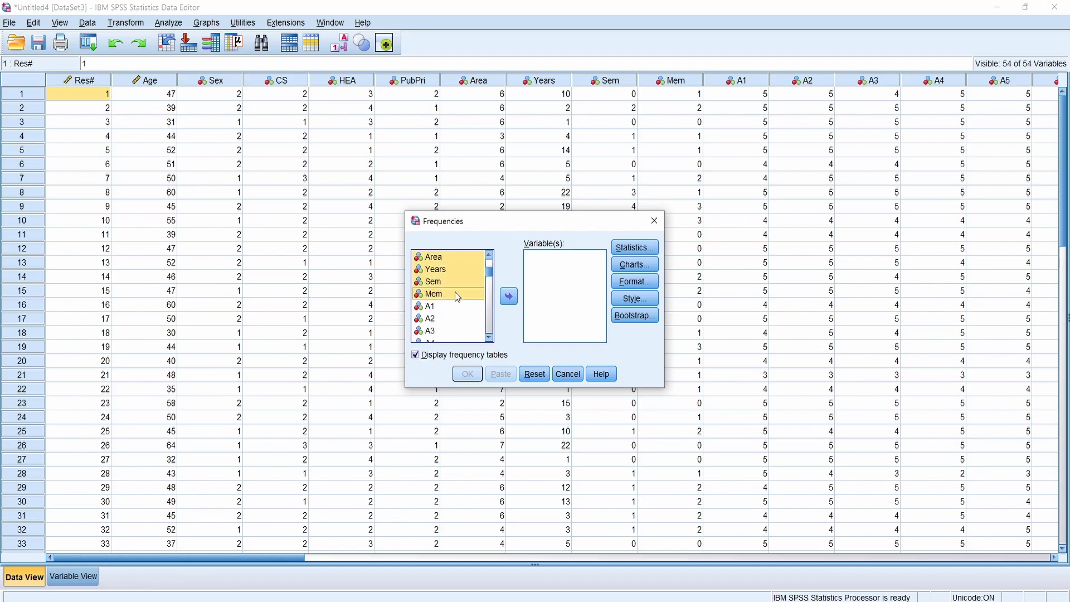
scroll(474, 303, up, 2)
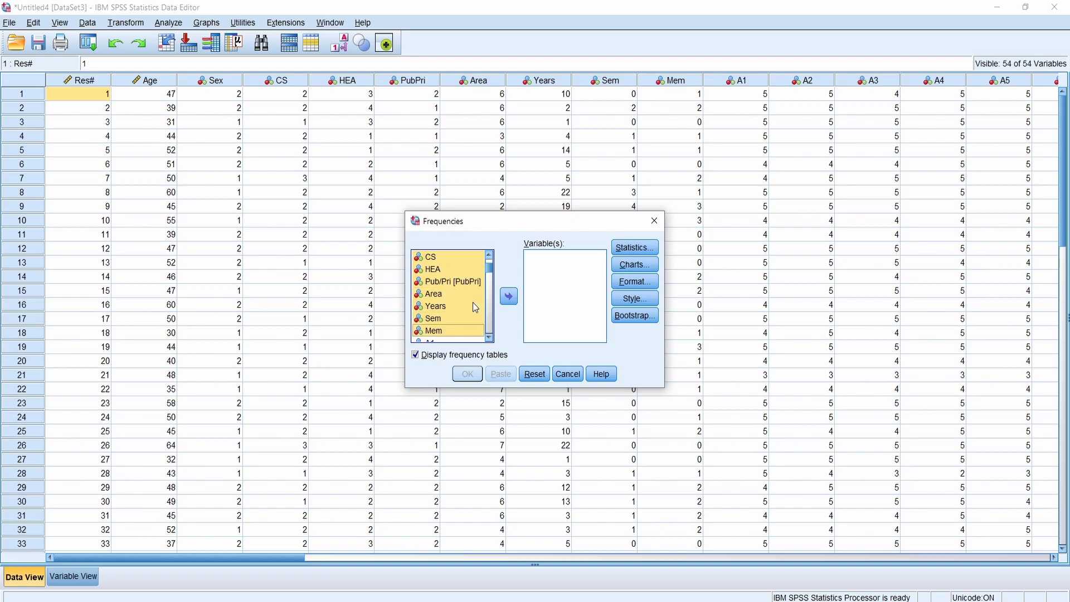
click(509, 297)
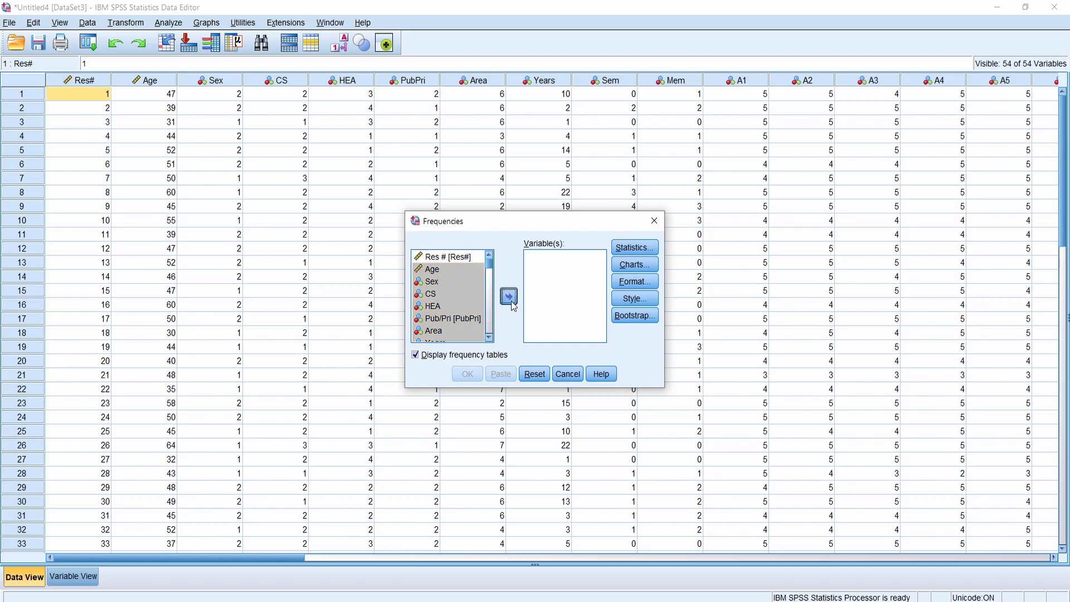
- Include the mean, median, mode, standard deviation, variance and range in the Frequencies analysis and run it
drag(601, 302, 601, 240)
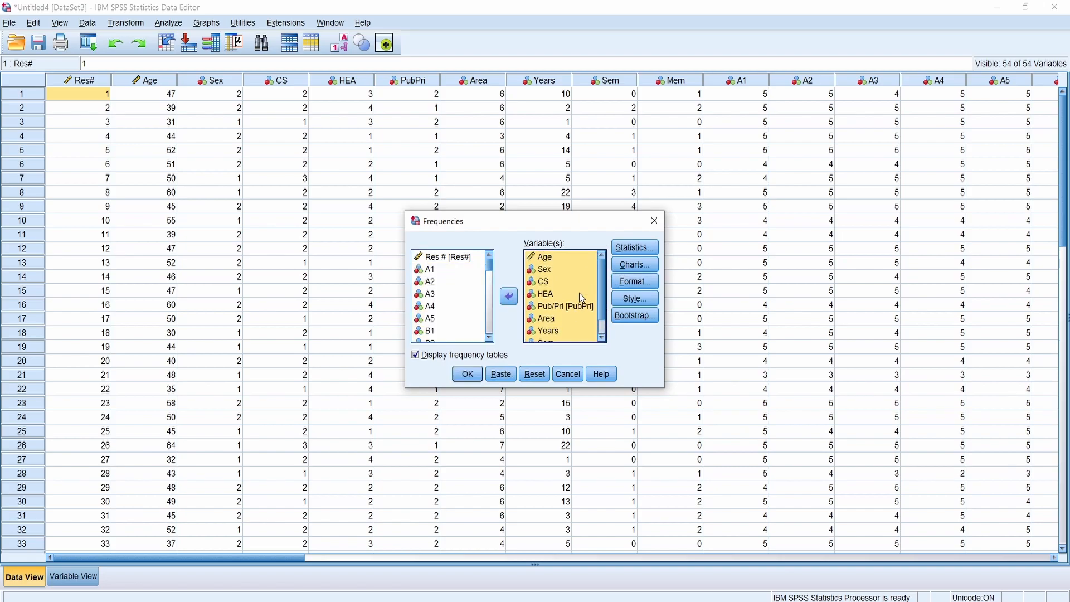
click(645, 253)
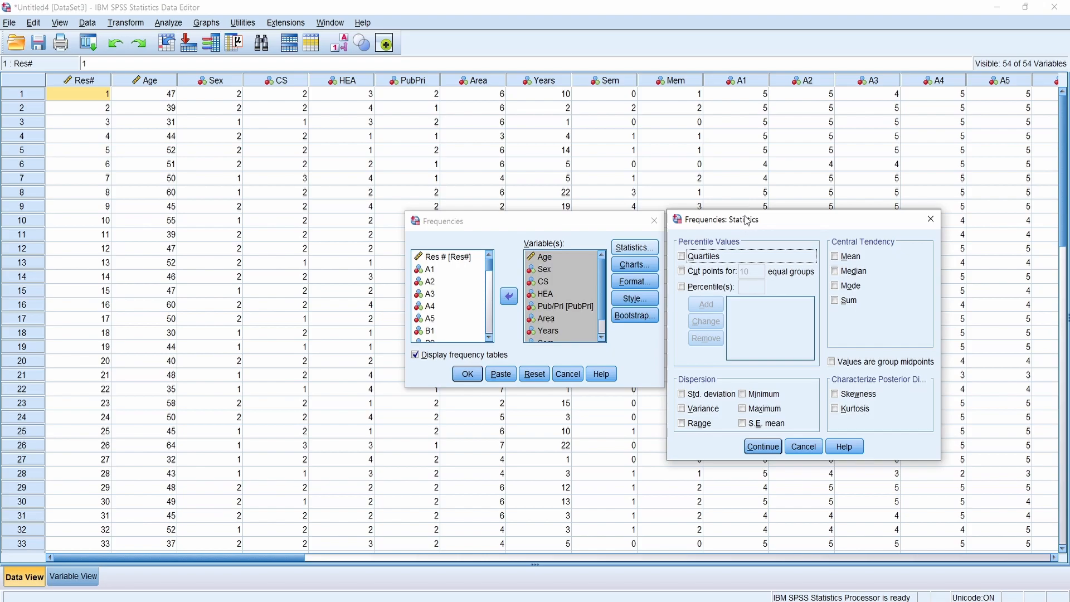
click(836, 257)
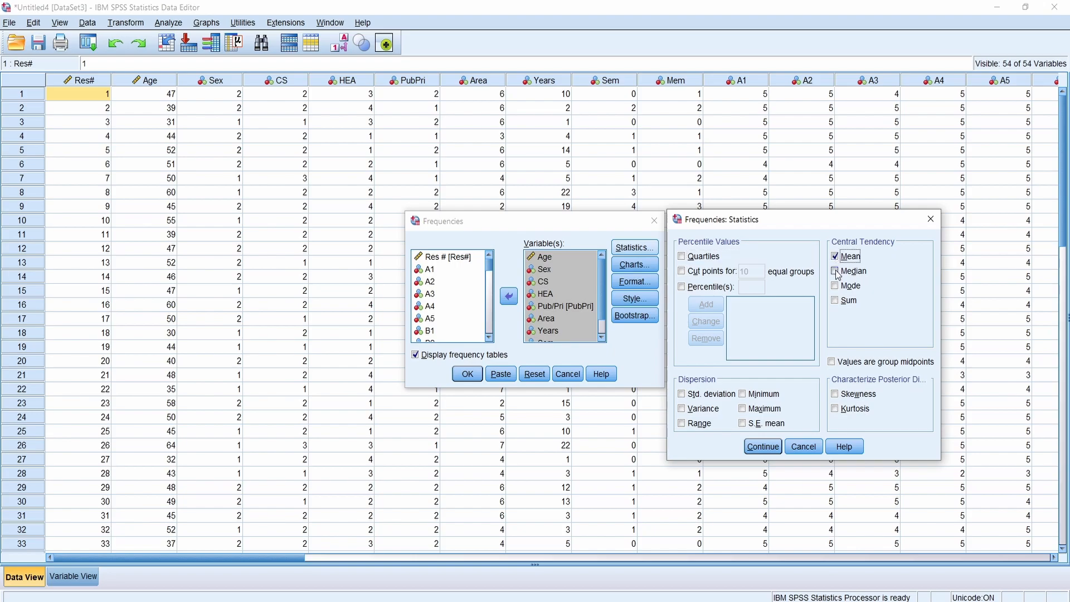
click(837, 273)
click(840, 287)
click(725, 400)
click(715, 413)
click(709, 425)
click(763, 447)
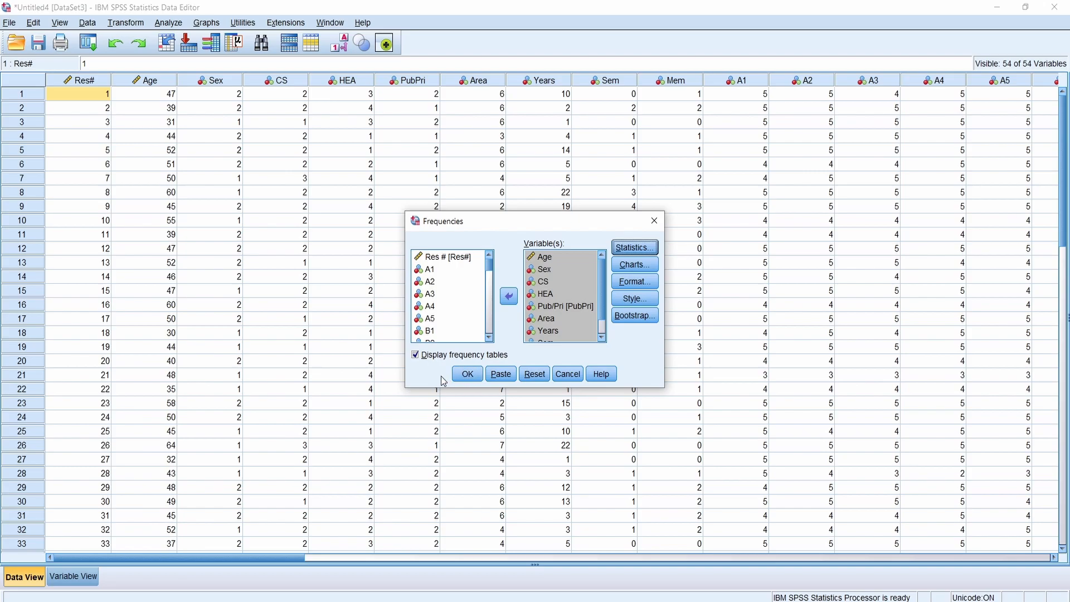
click(471, 375)
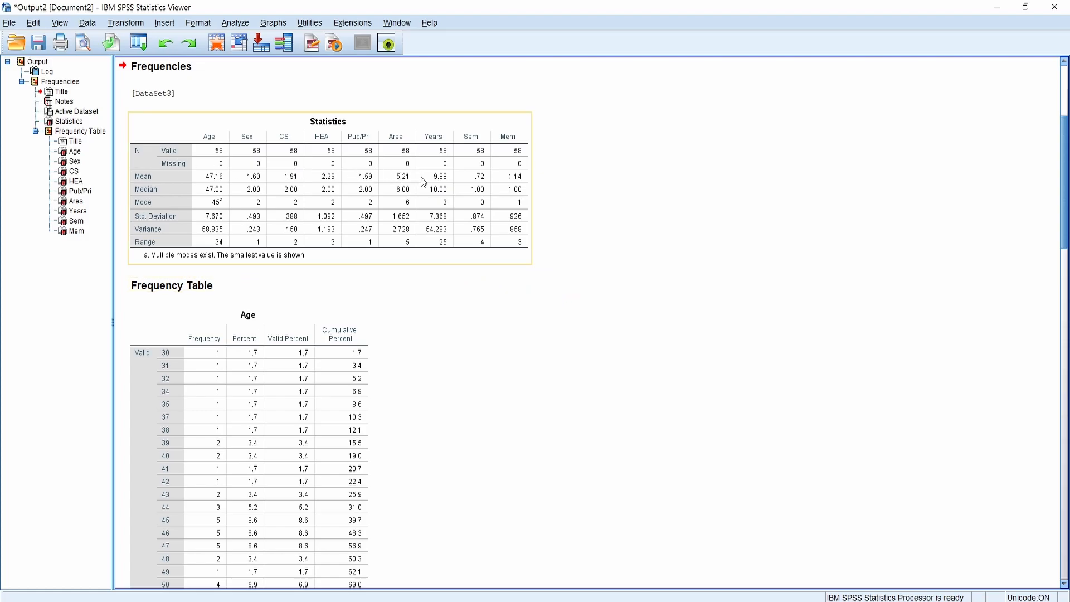
- Review the frequency tables from Age through Mem in the output, and examine how the categories are shown in the Sex table
scroll(390, 202, down, 8)
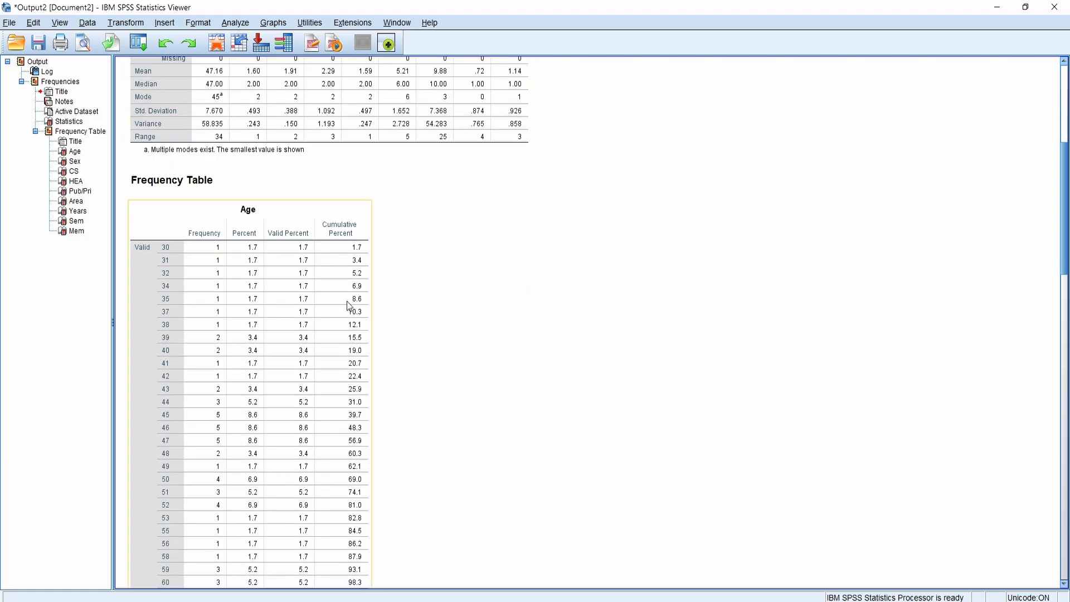
scroll(347, 295, down, 6)
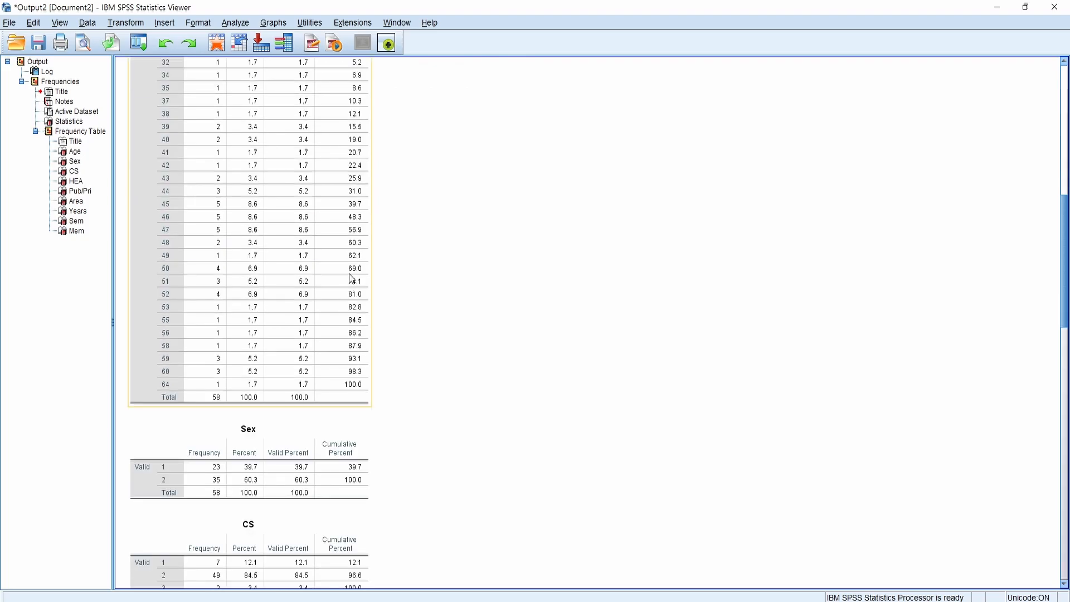
scroll(337, 346, down, 6)
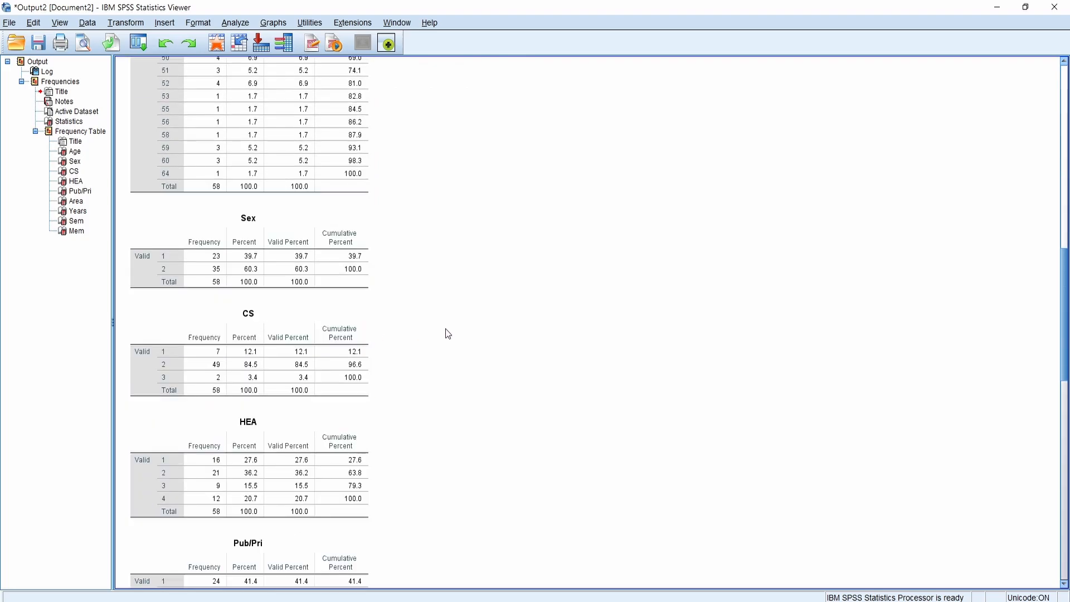
scroll(440, 335, down, 12)
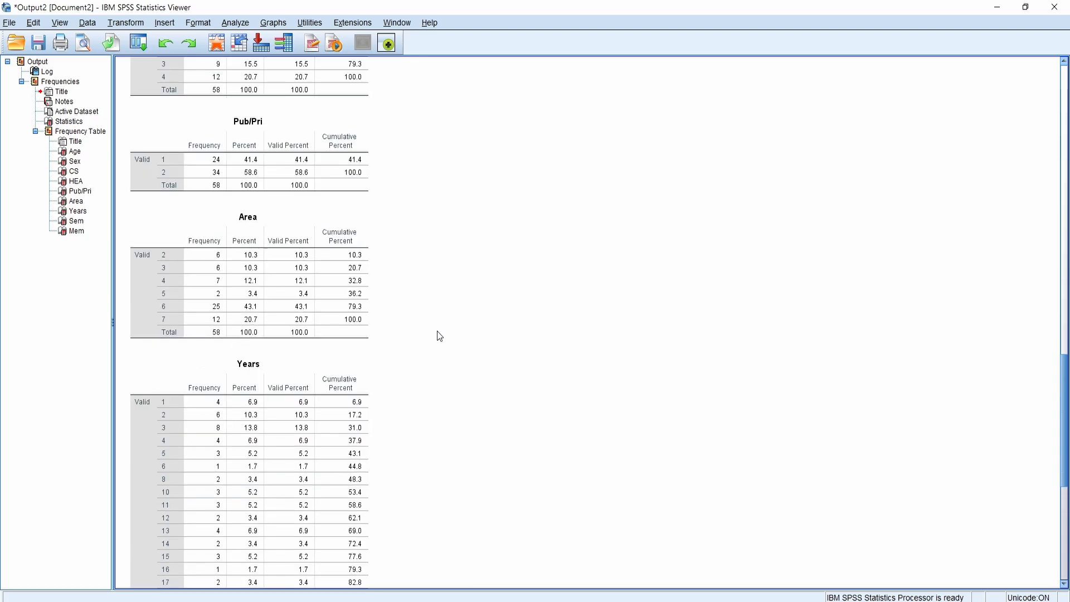
scroll(440, 335, down, 8)
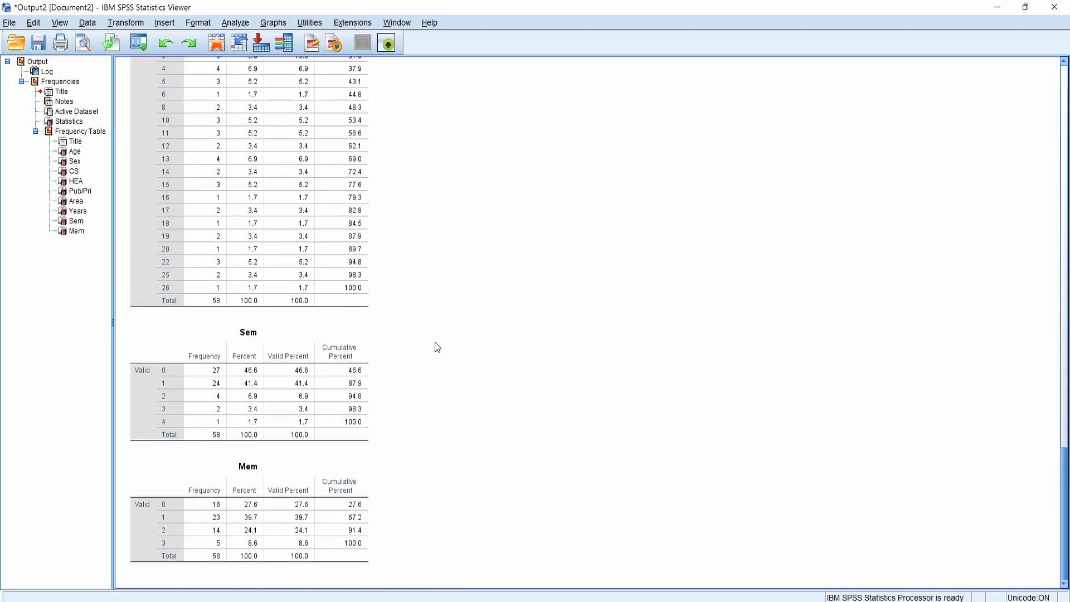
scroll(393, 474, up, 17)
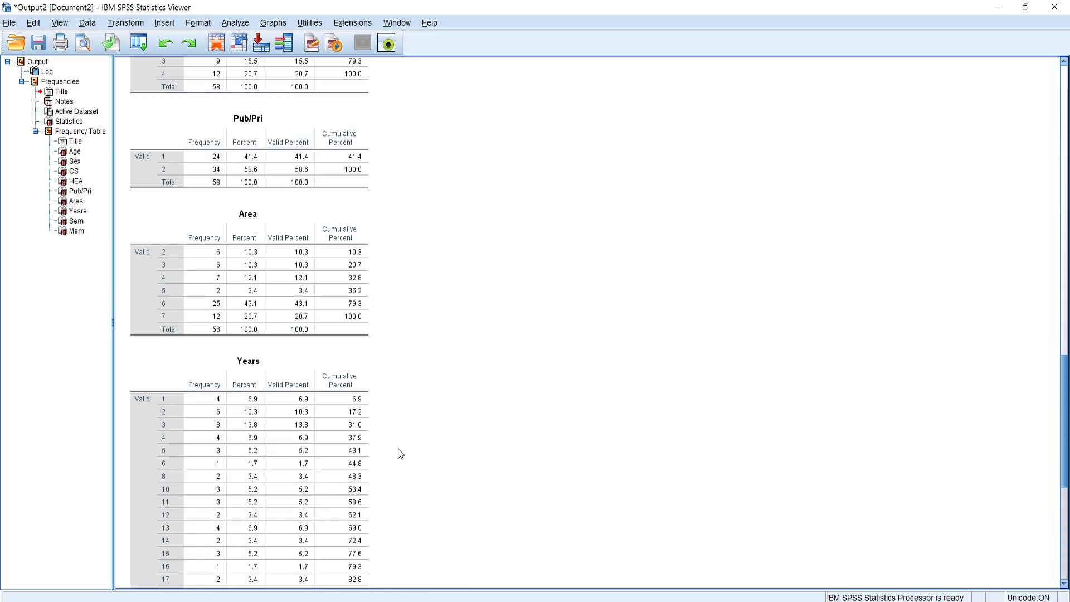
scroll(404, 450, up, 8)
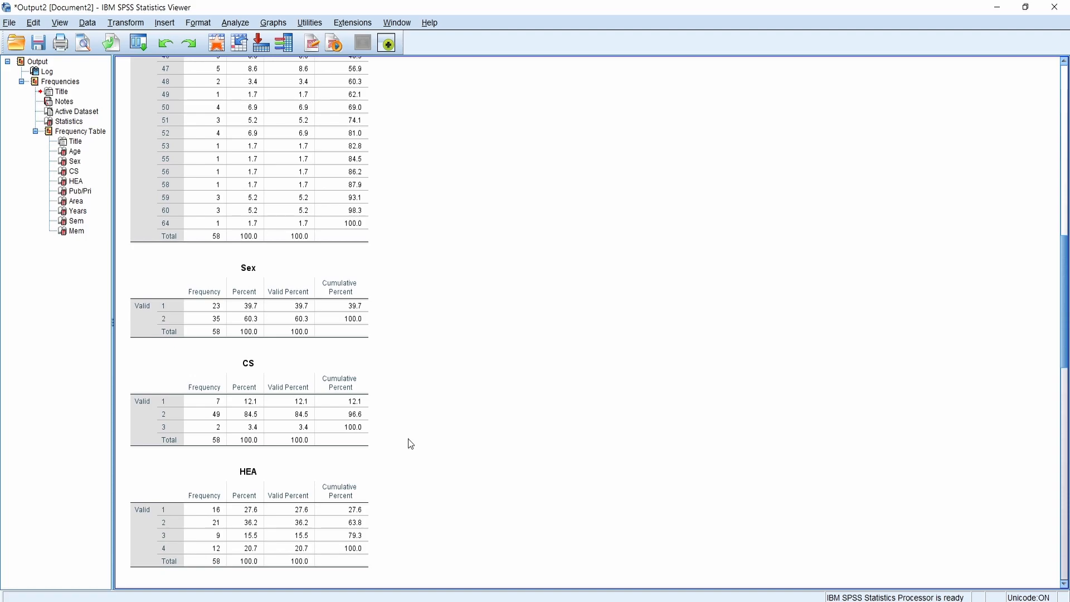
click(324, 329)
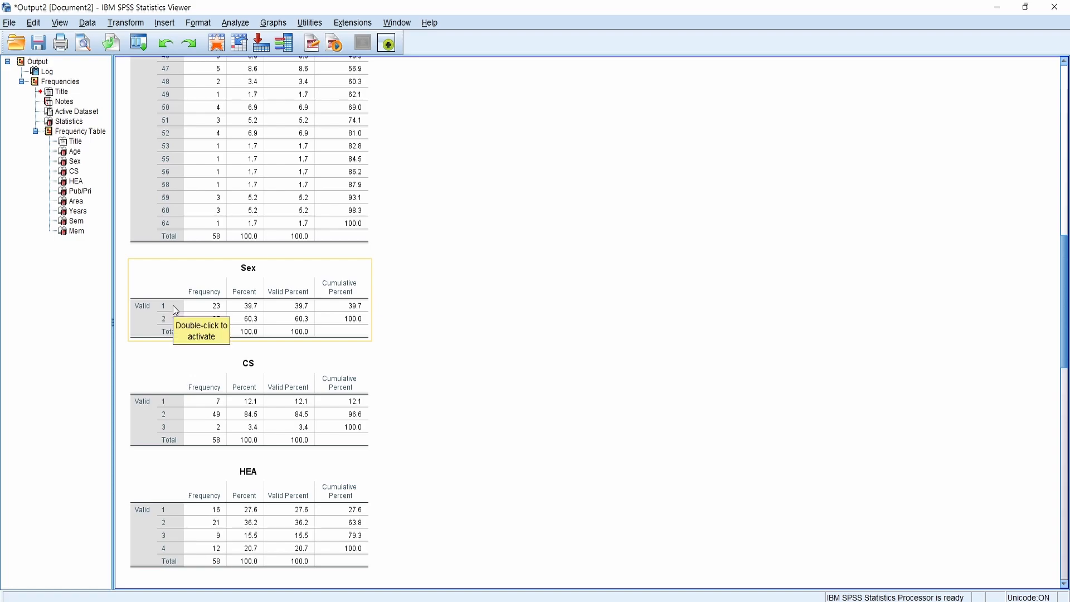
click(383, 313)
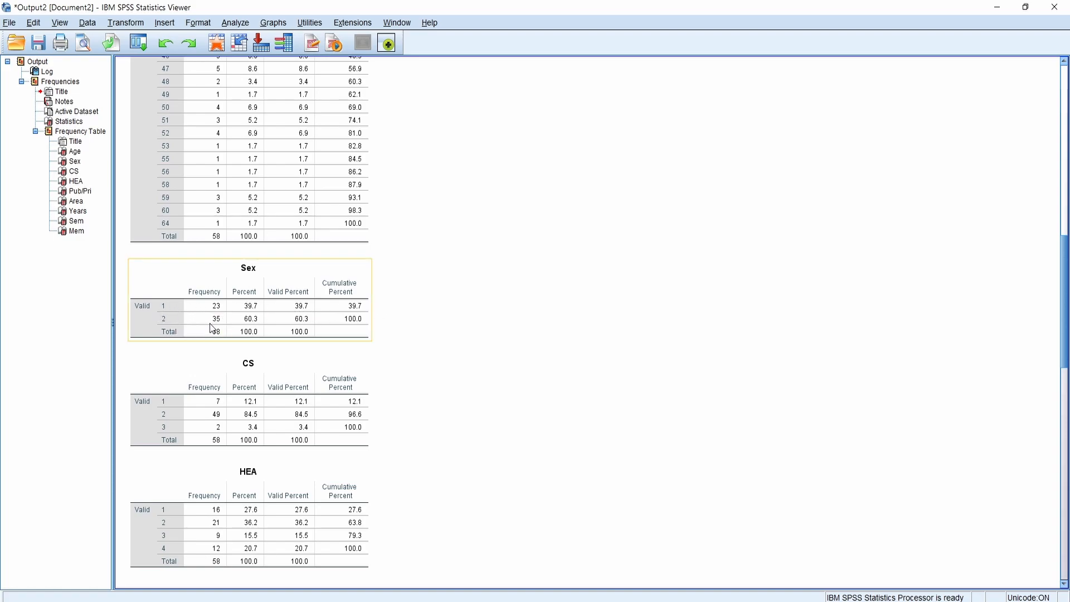
- Switch to the Untitled4 [DataSet3] data editor and show its variable definitions
mouse_move(353, 601)
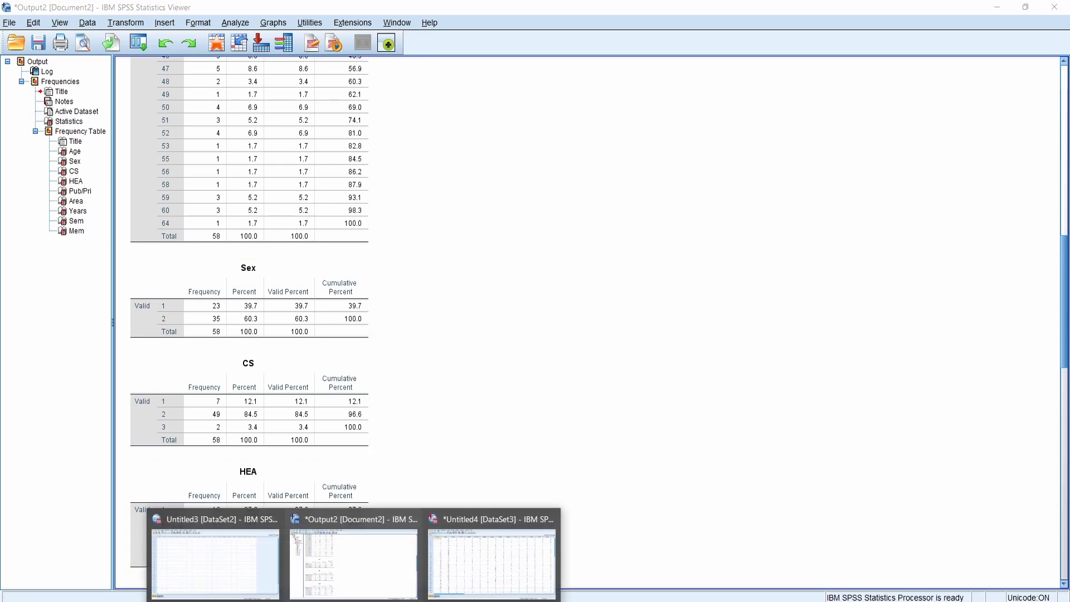
click(506, 565)
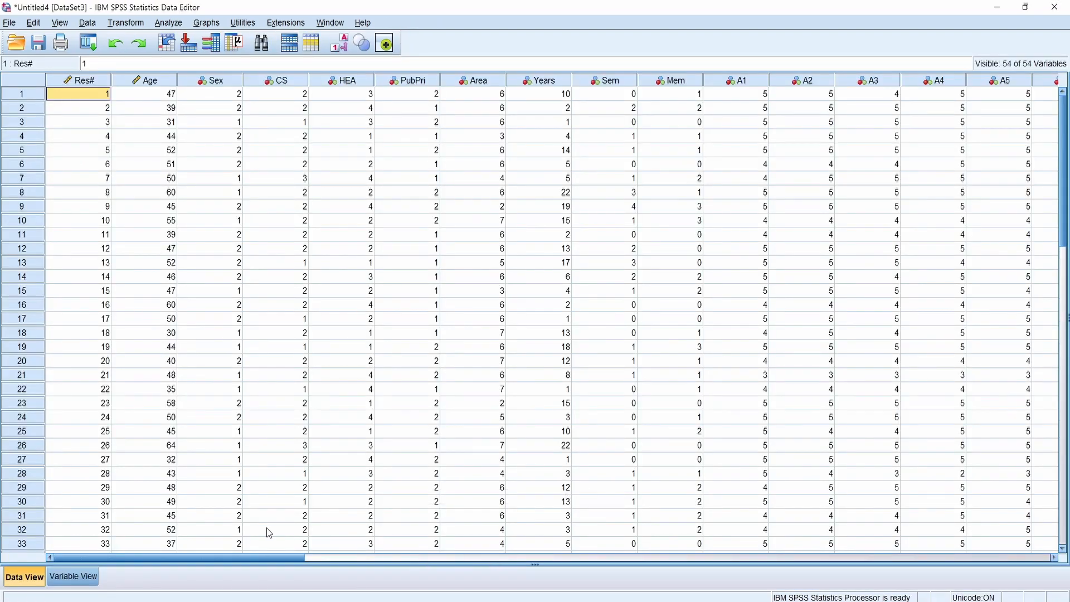
click(84, 579)
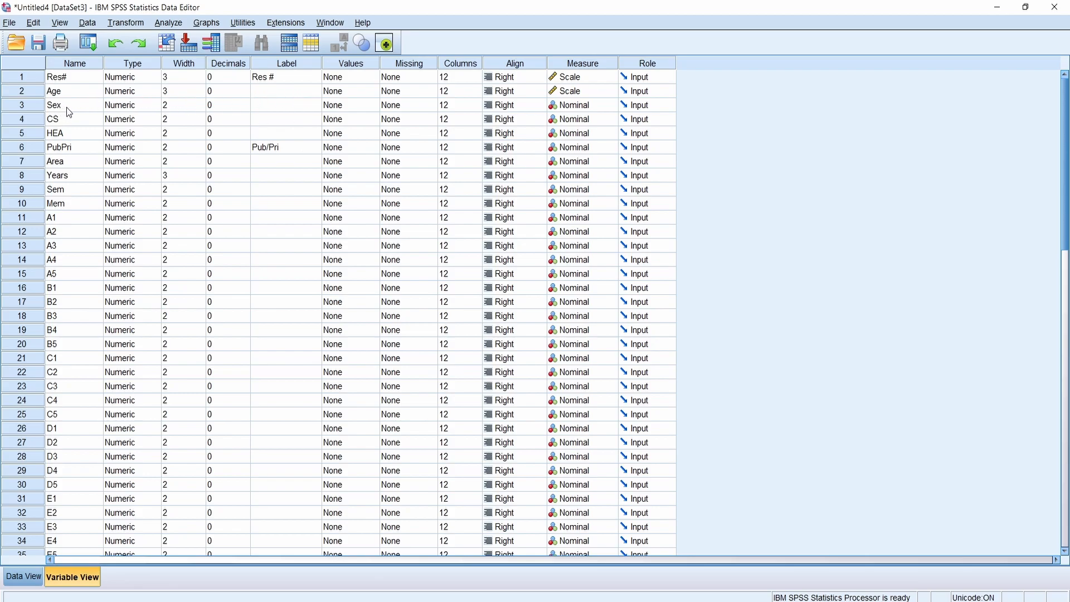
- Add the value label Male for the value 1 of the variable Sex
click(35, 108)
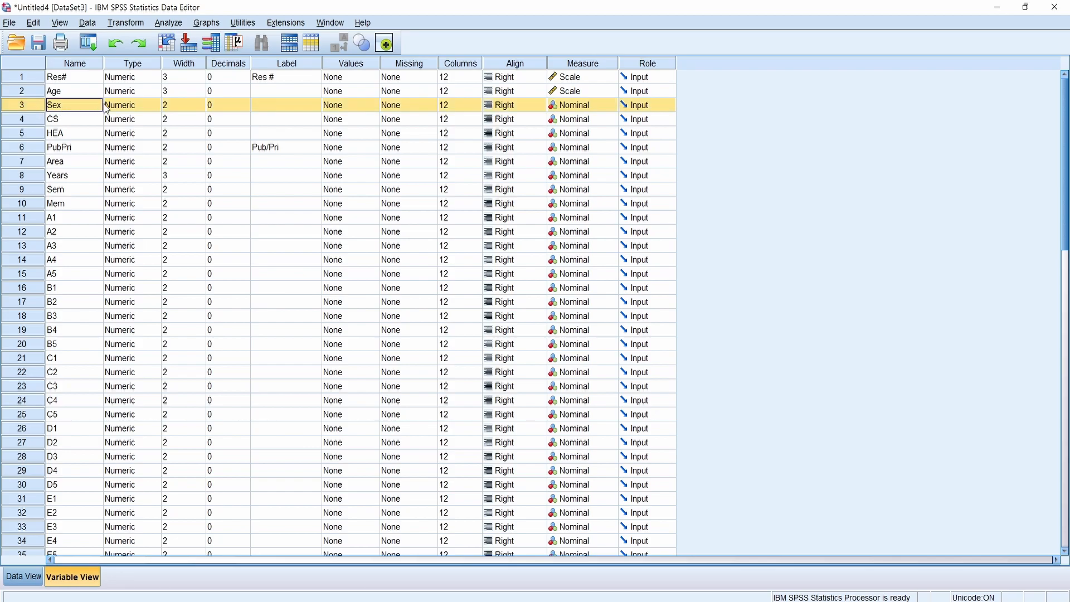
click(355, 108)
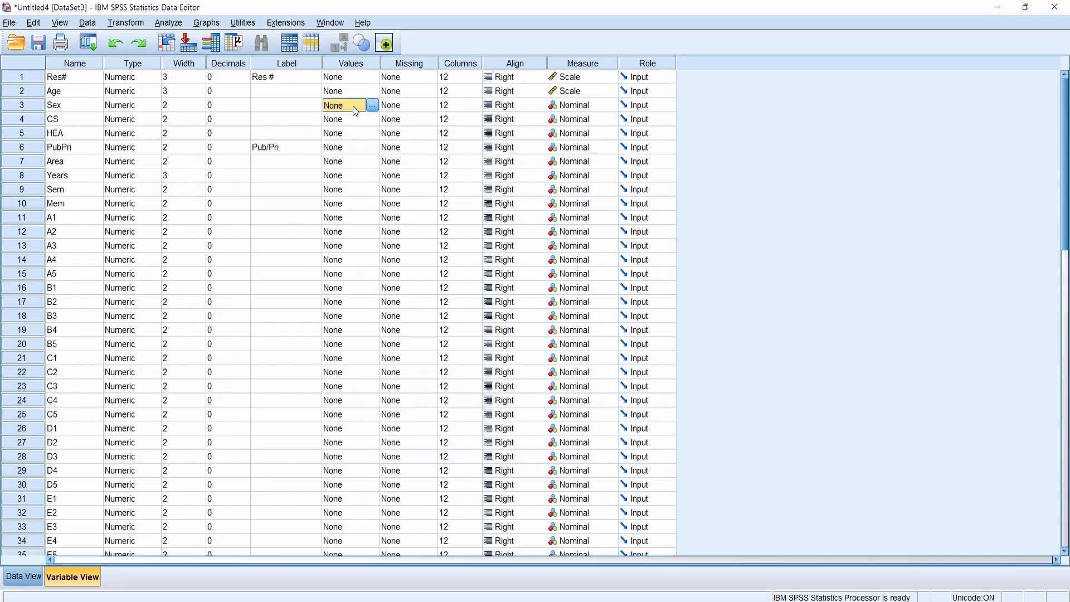
click(370, 105)
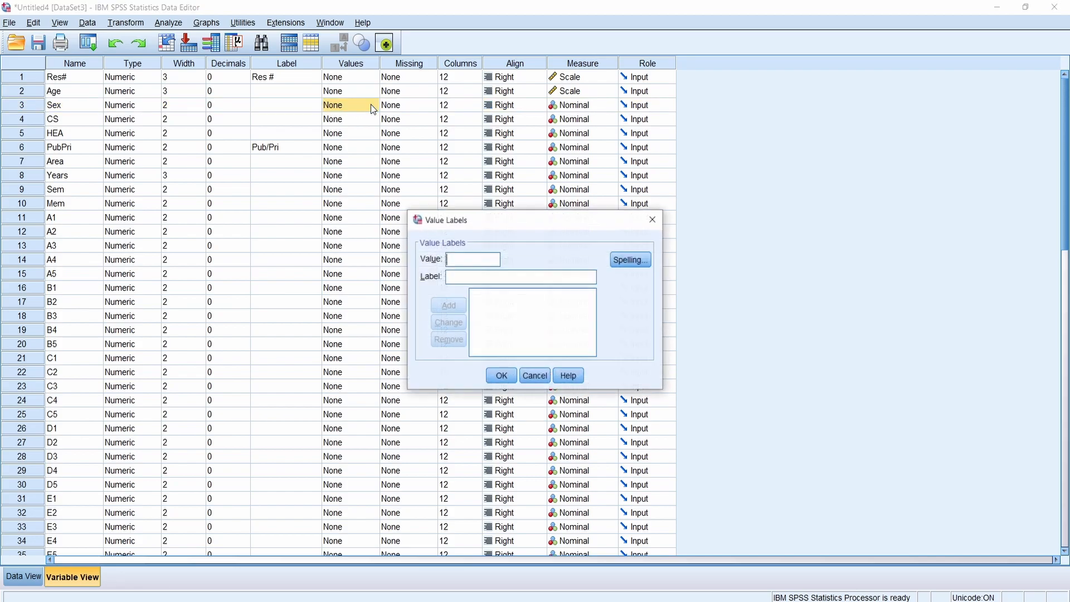
drag(499, 223, 542, 195)
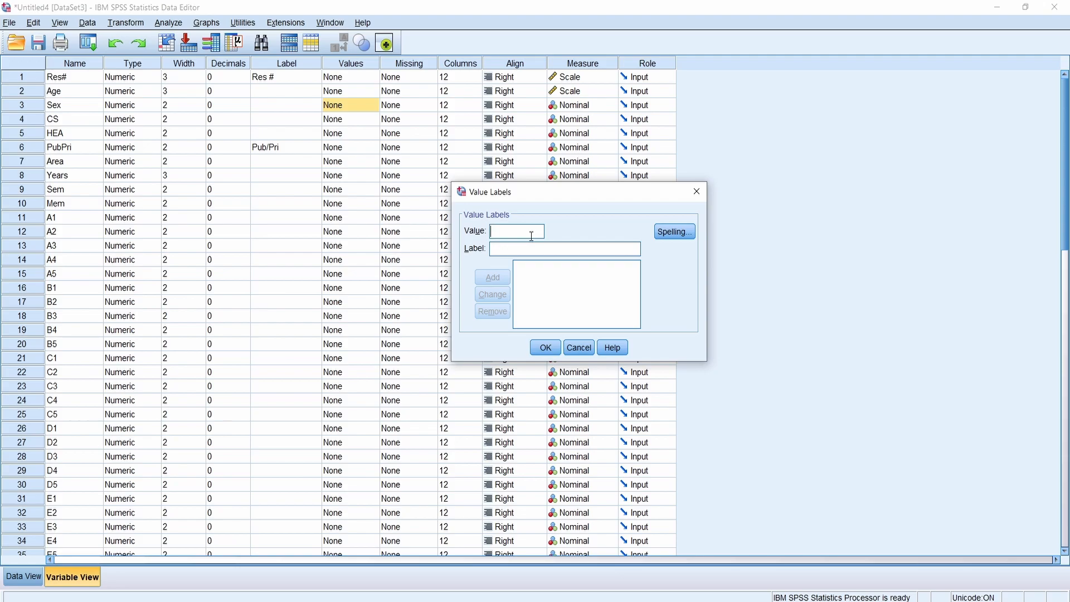
text(1)
text(Male)
click(504, 280)
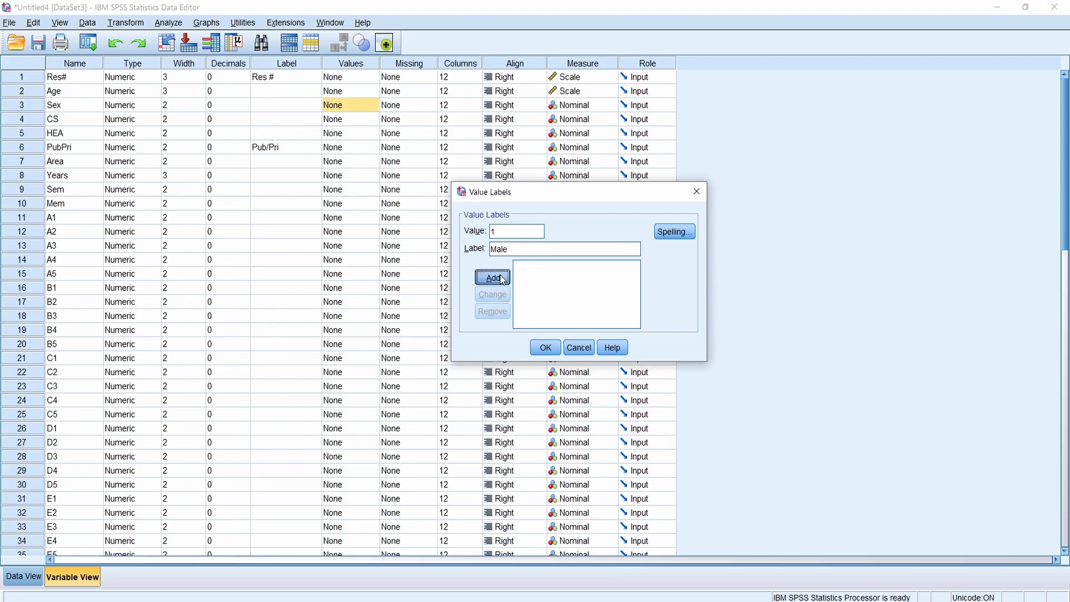
- Add the label Female for the value 2 of Sex and apply the value labels
text(2)
click(507, 247)
text(Female)
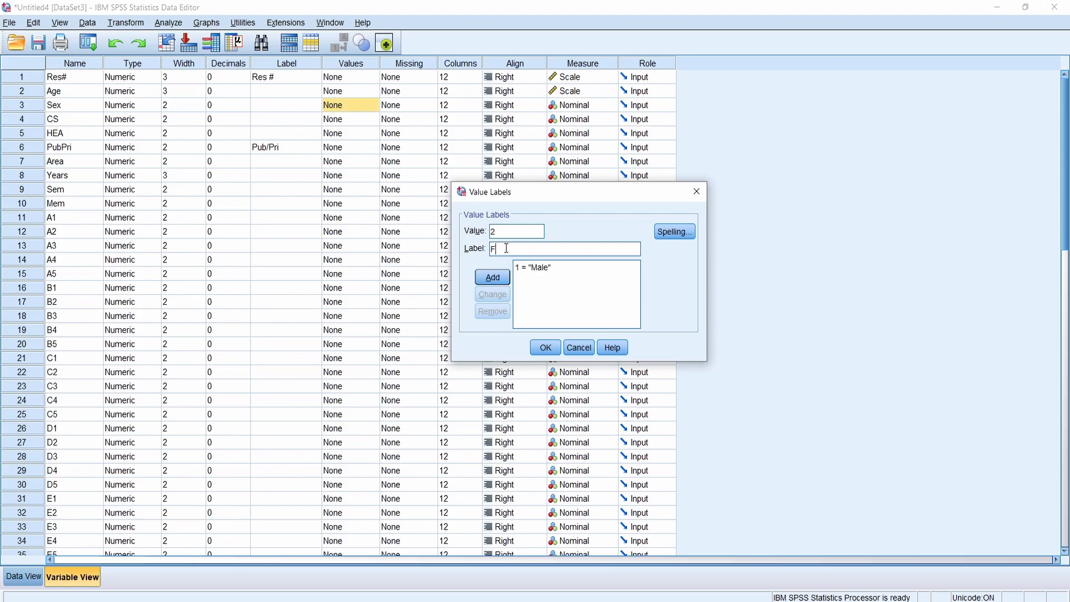
click(493, 279)
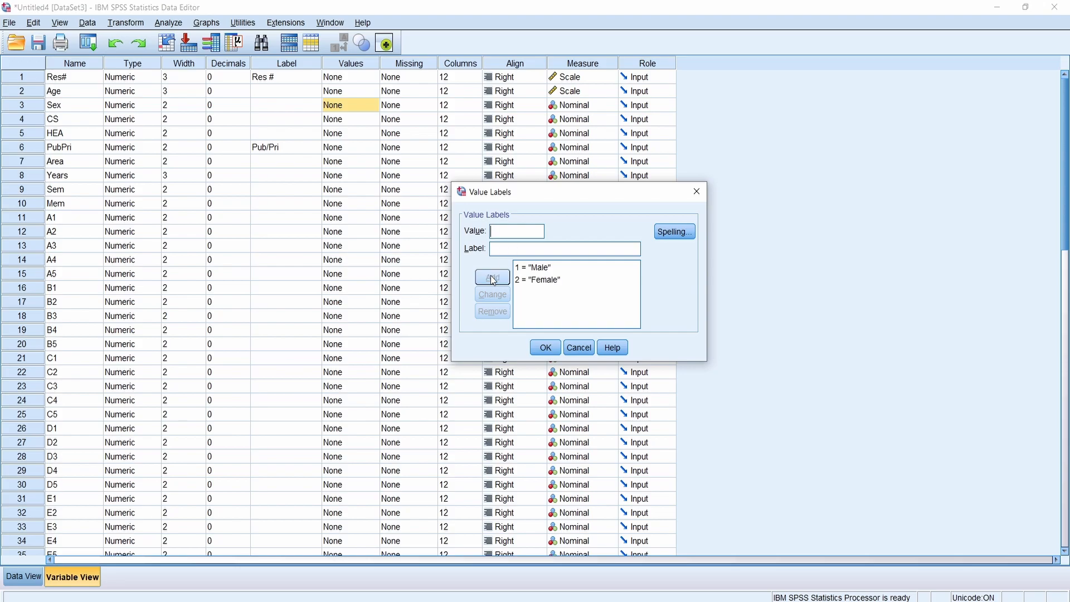
click(545, 347)
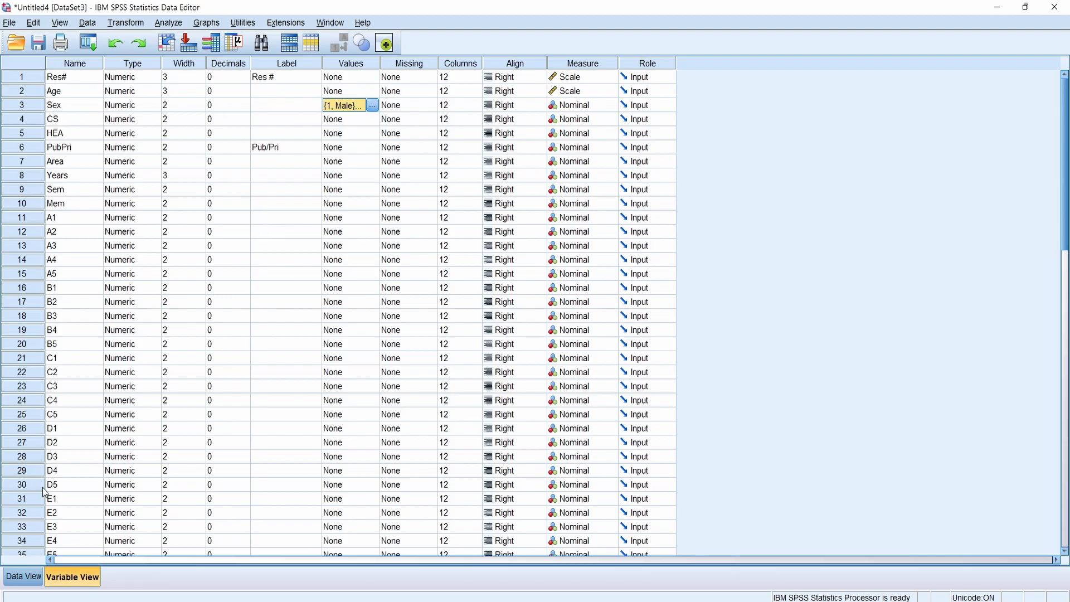
click(29, 580)
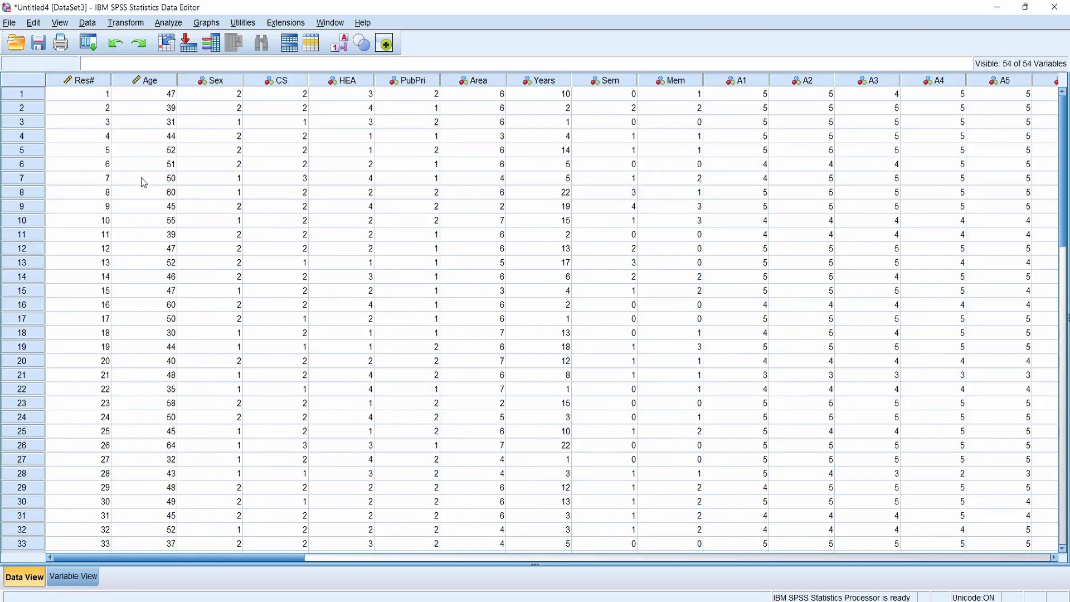
click(169, 23)
mouse_move(212, 54)
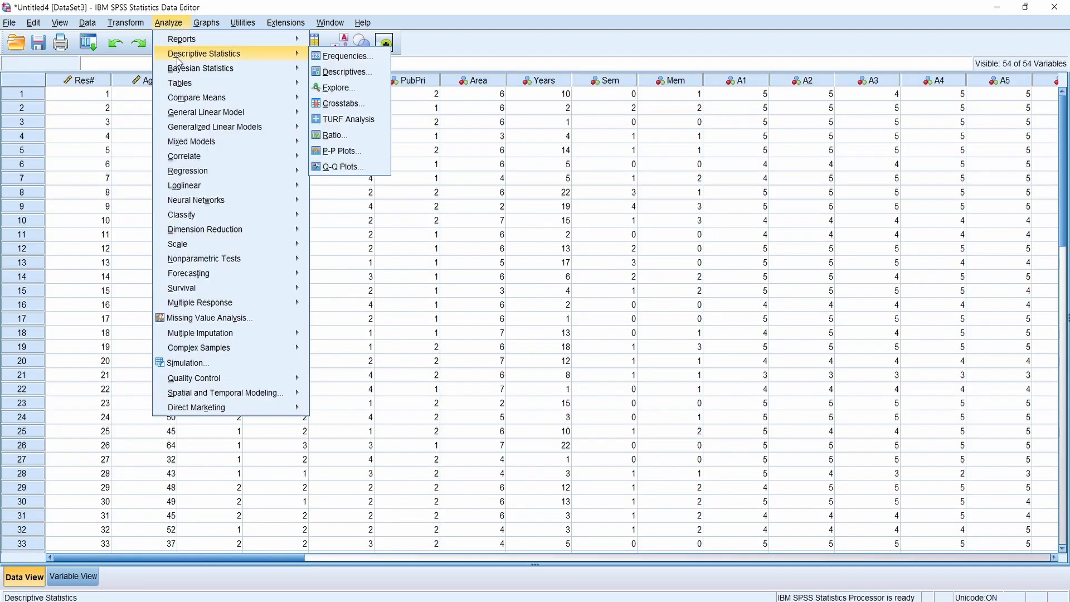
click(344, 62)
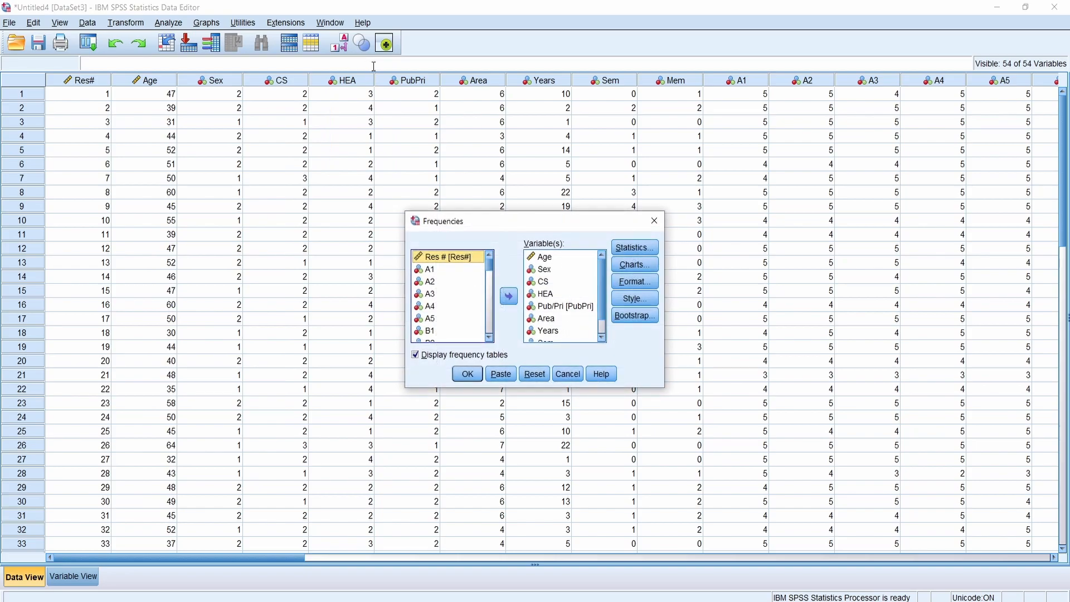
click(627, 251)
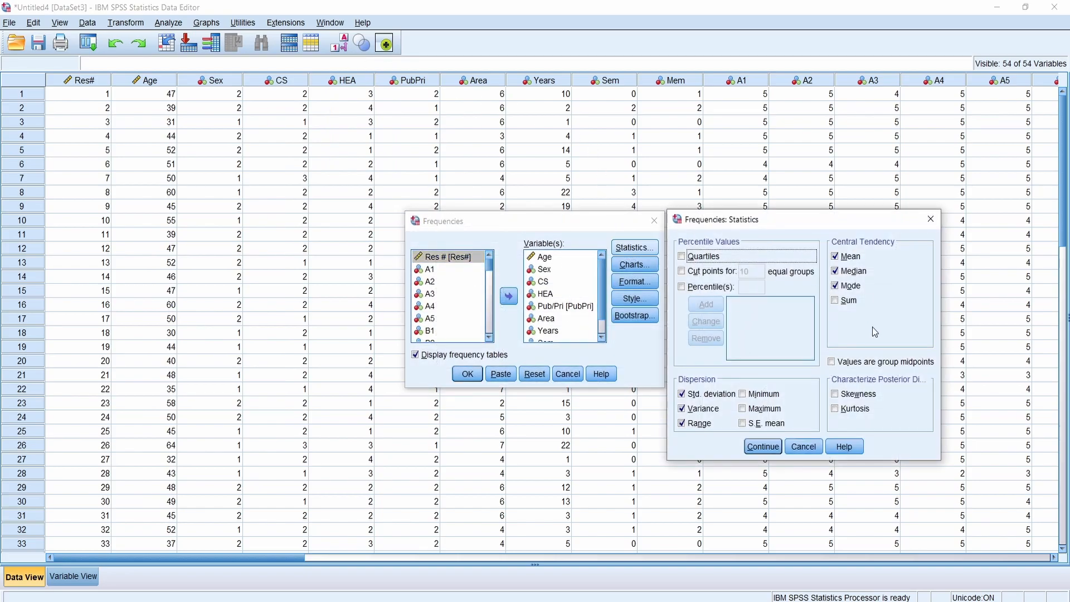
click(795, 448)
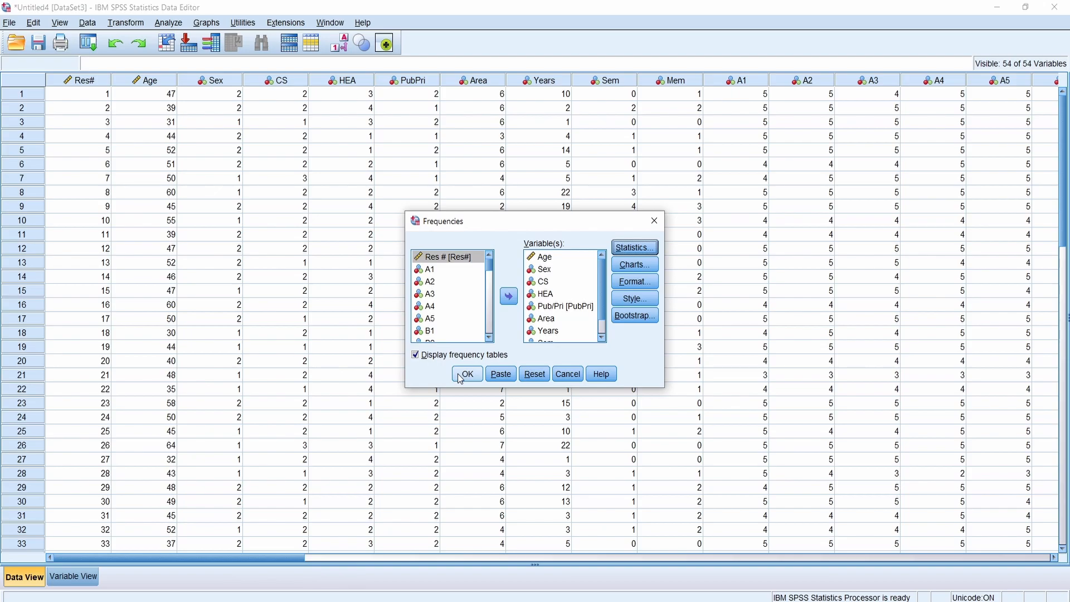
click(656, 221)
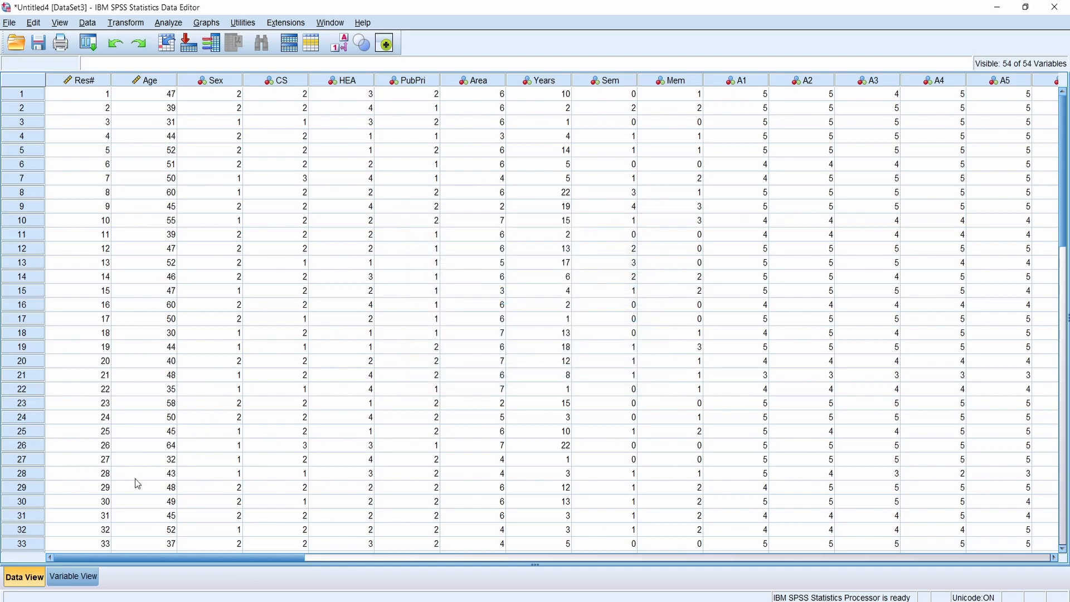
click(73, 578)
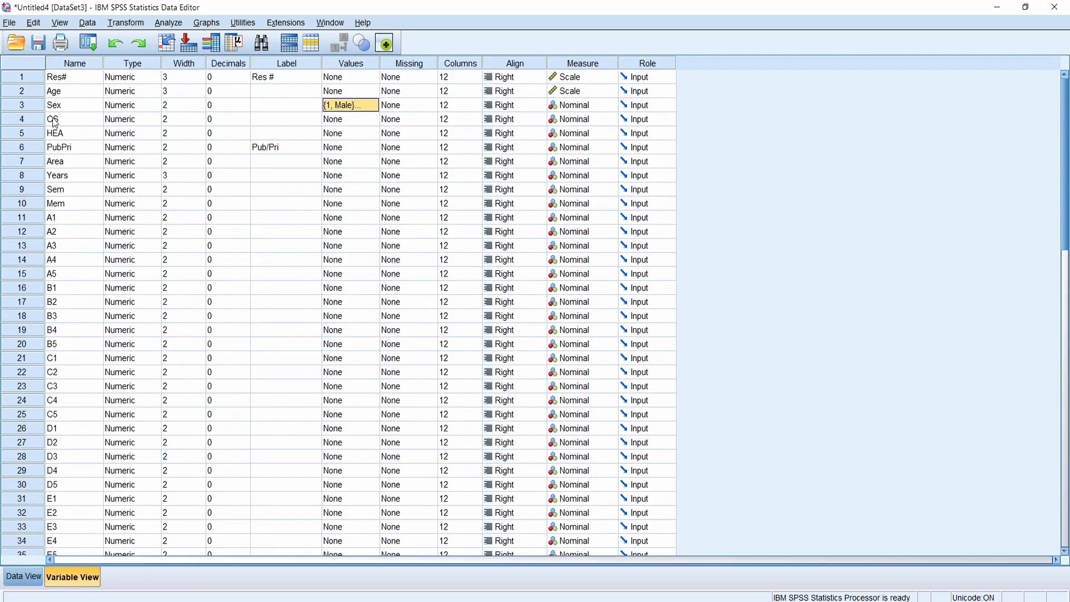
- Run descriptive statistics for the variable Sex alone, directly from its row in the variable definitions
click(35, 106)
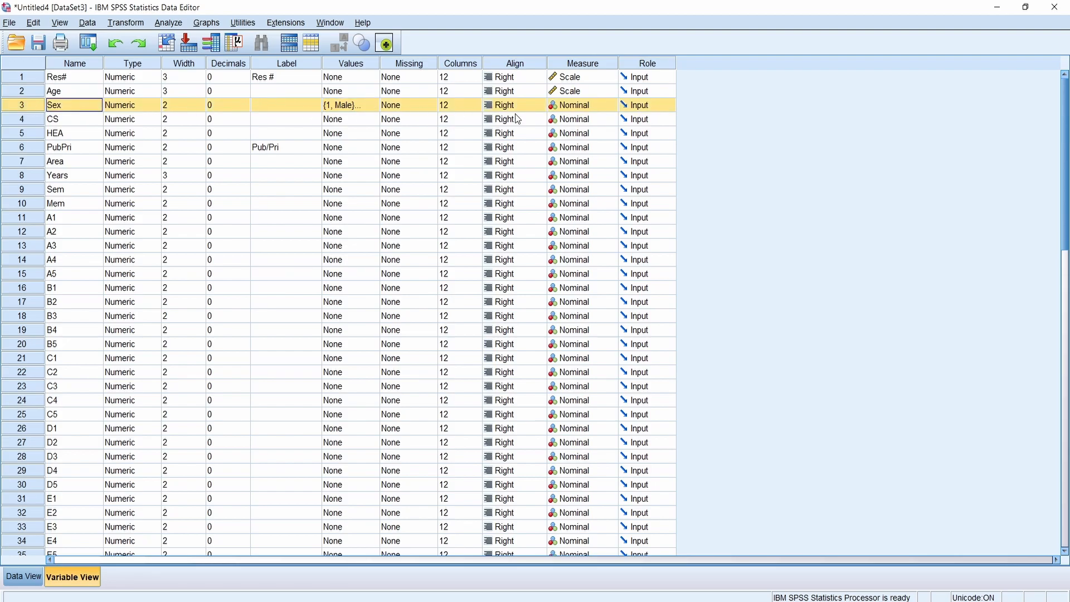
right_click(32, 105)
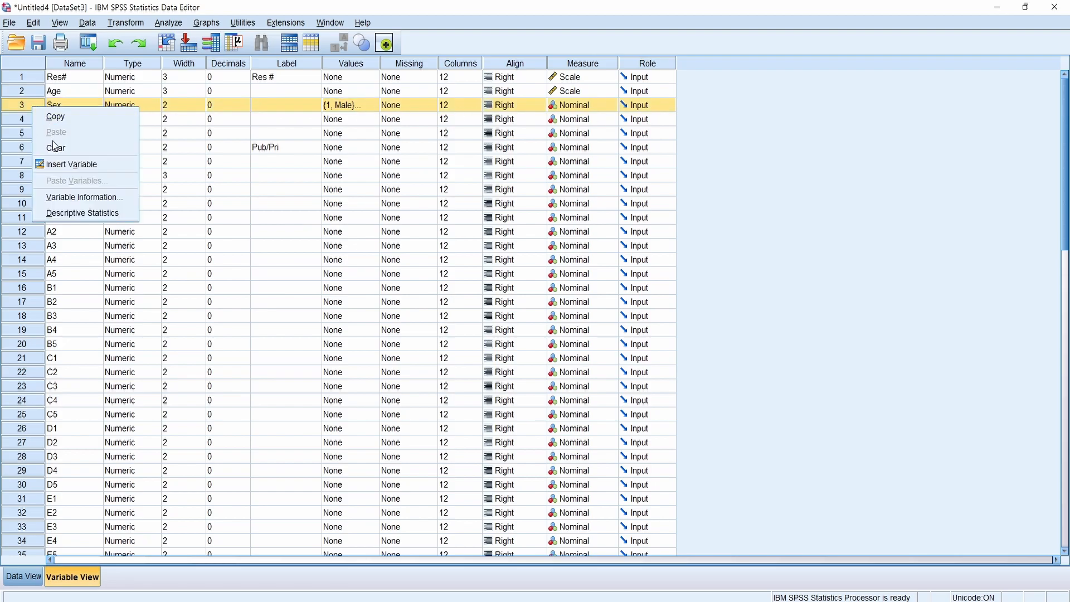
click(68, 214)
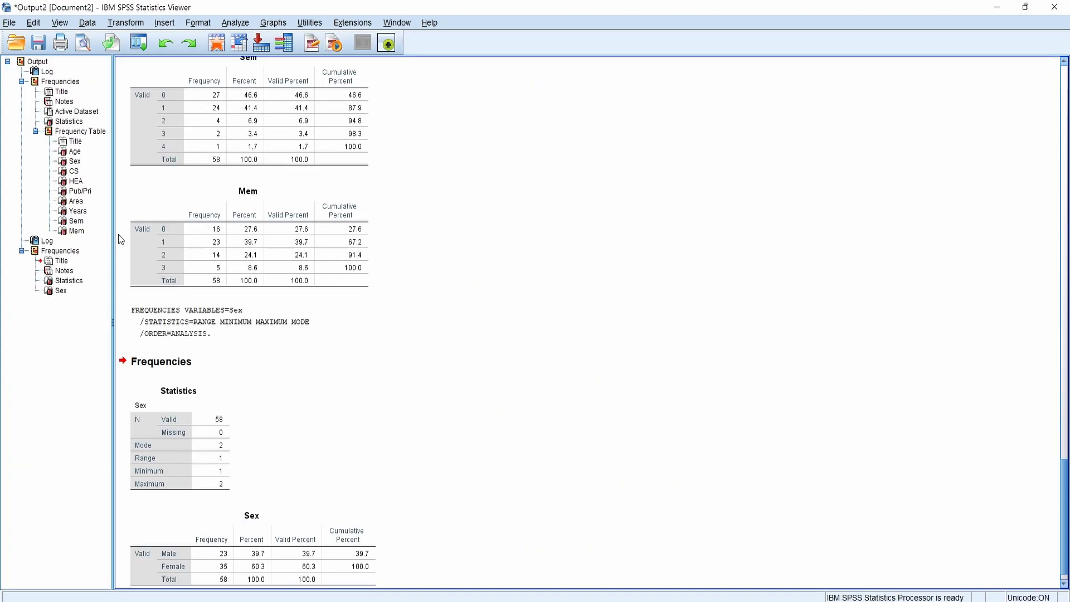
- Copy the newest Sex frequency table, the one with the Male and Female labels, from the output
scroll(396, 334, down, 1)
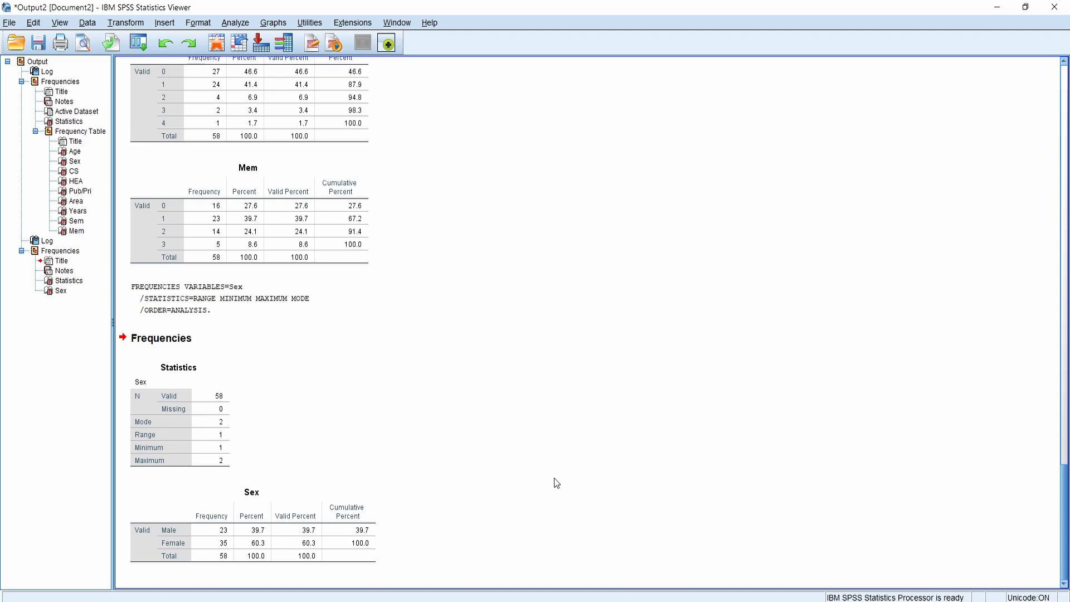
click(156, 409)
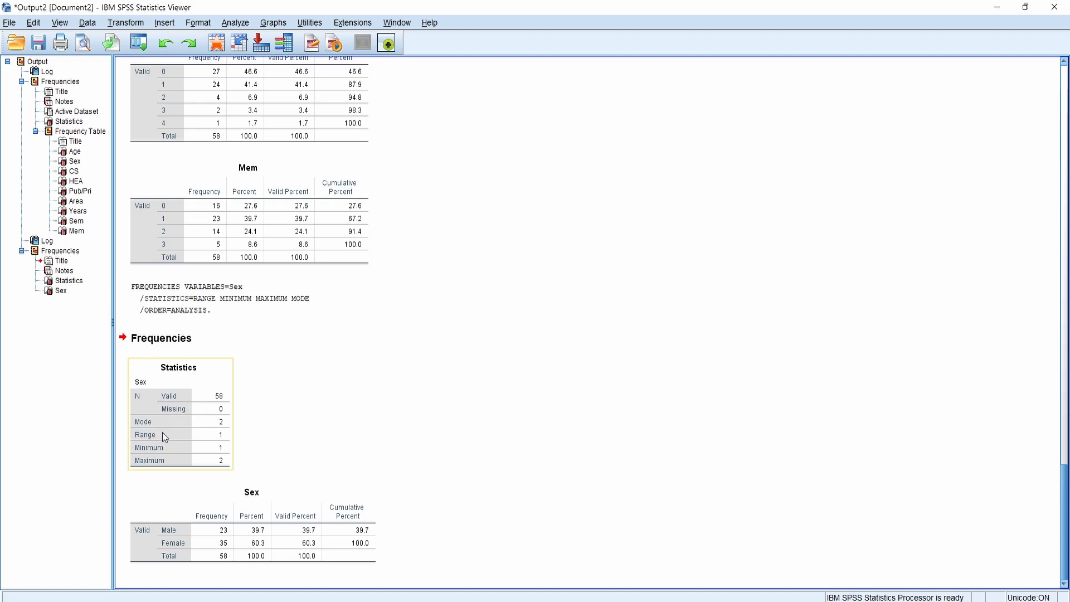
click(224, 489)
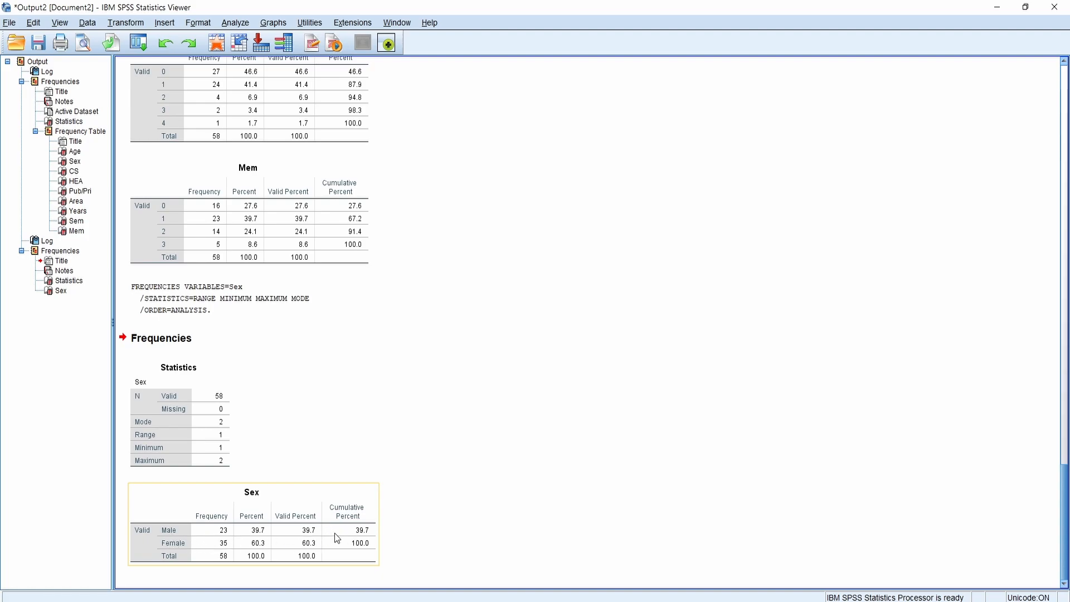
click(379, 568)
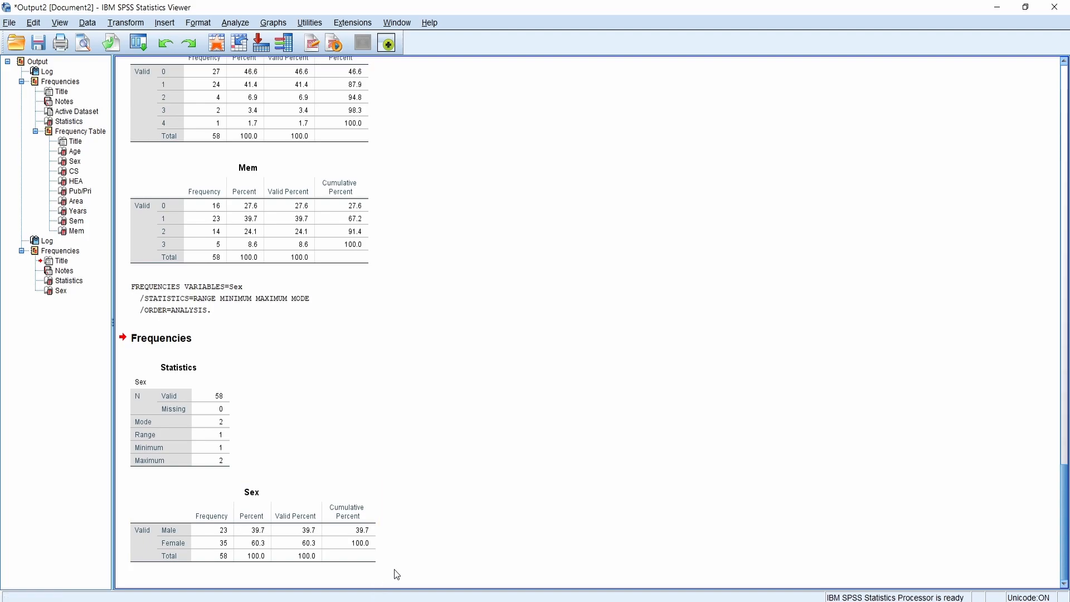
right_click(351, 504)
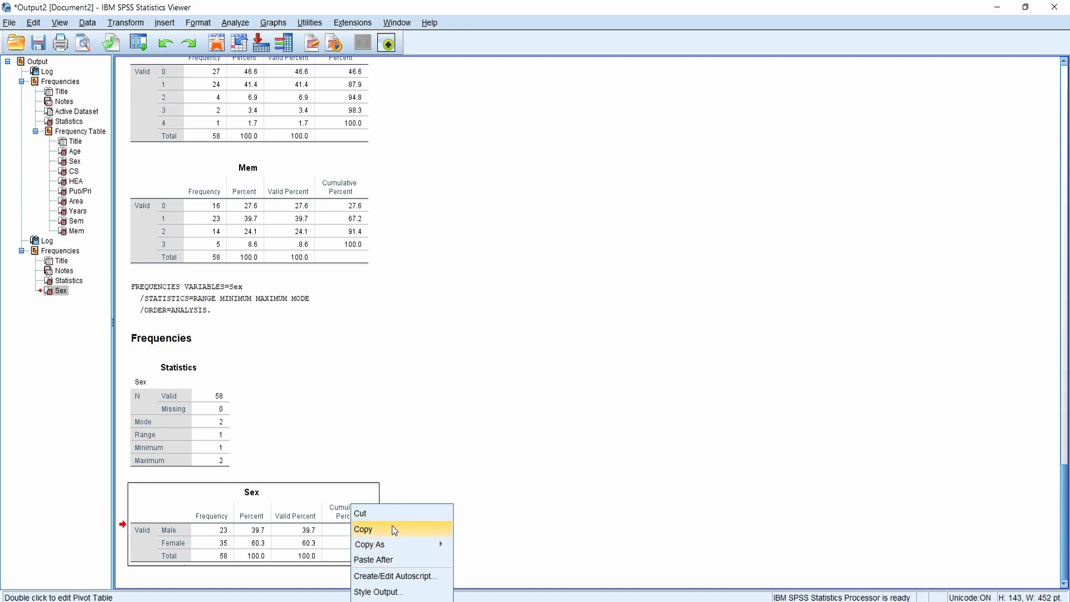
click(394, 530)
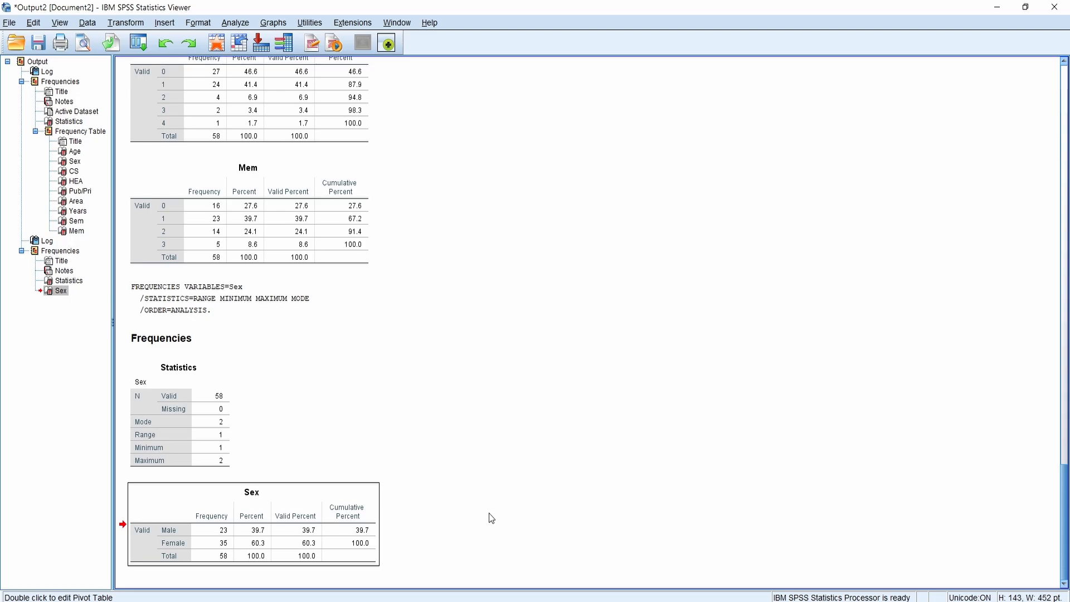
click(483, 515)
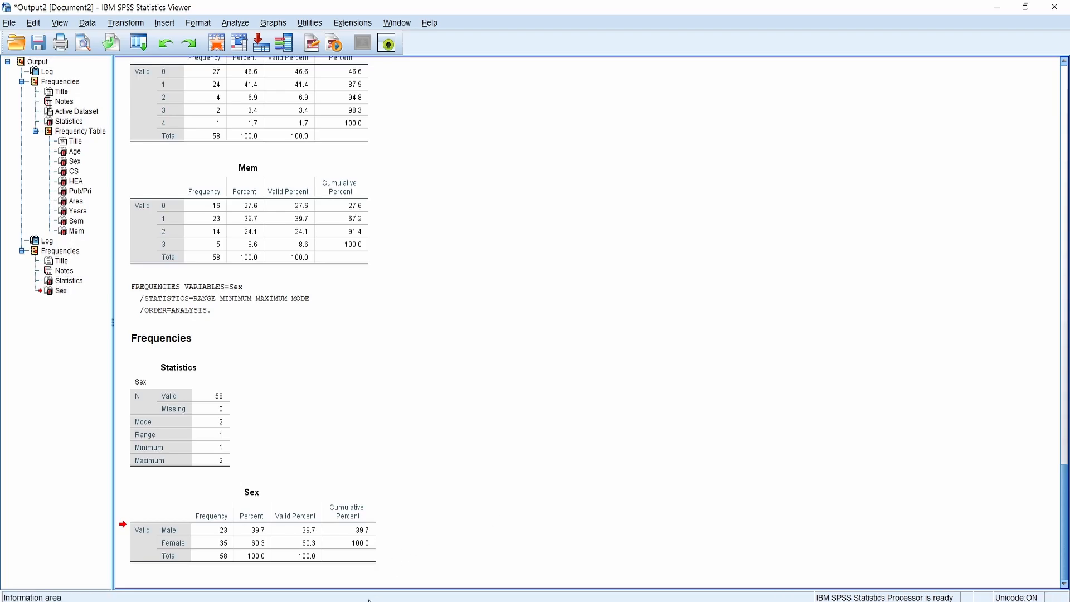
- Switch back to the Untitled4 [DataSet3] data editor and show the data values instead of the variable definitions
click(482, 567)
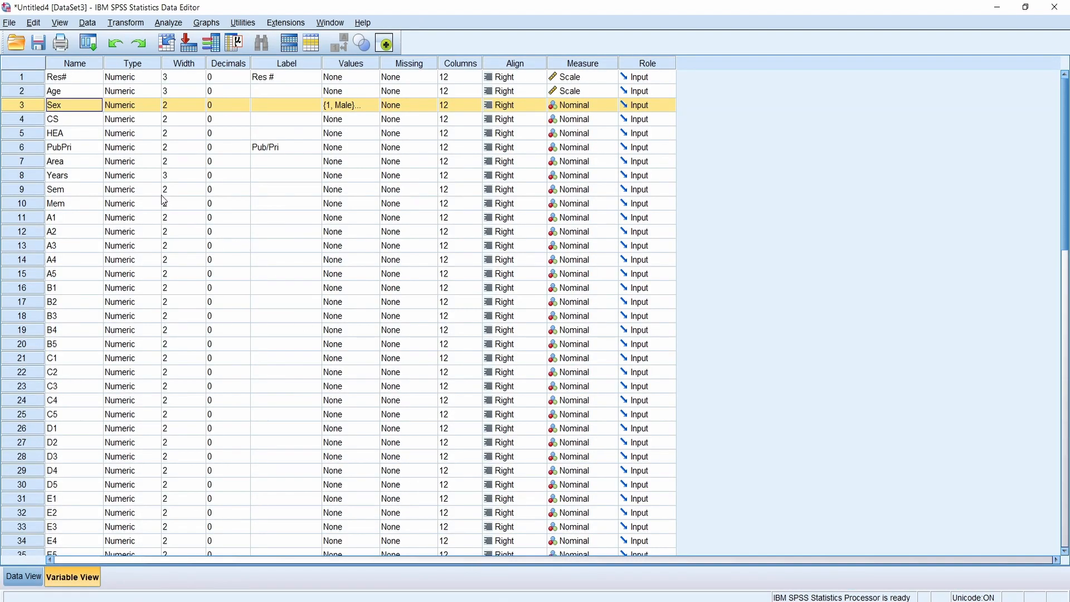
click(71, 94)
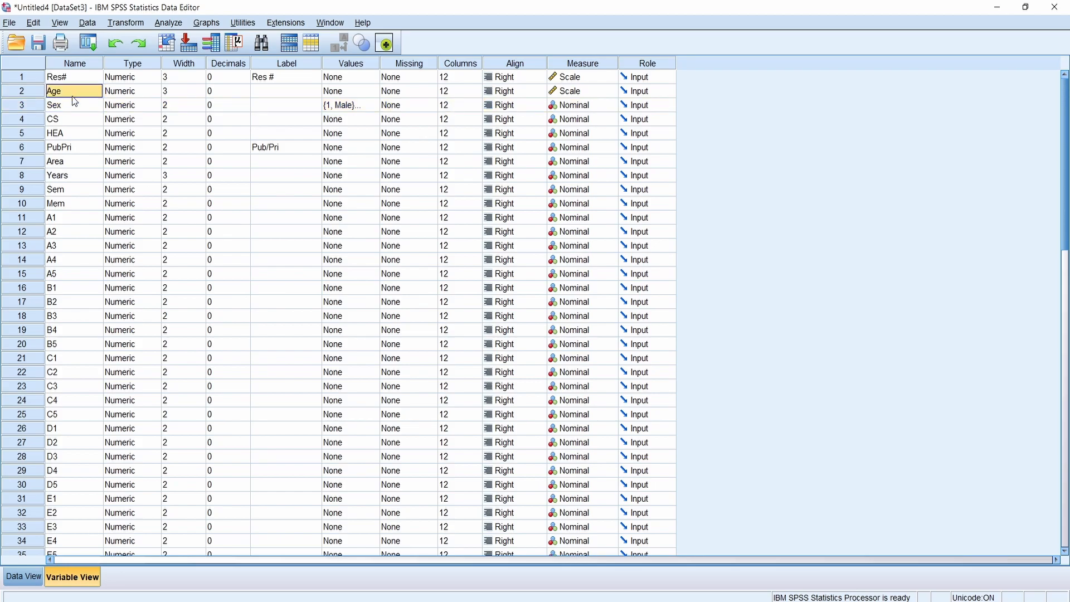
click(44, 136)
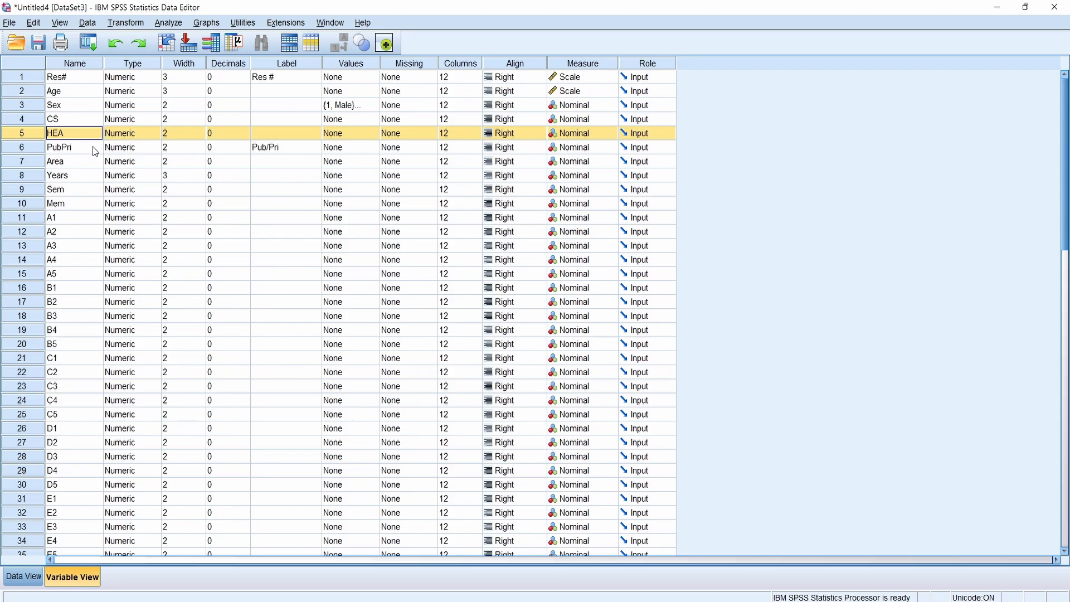
click(26, 93)
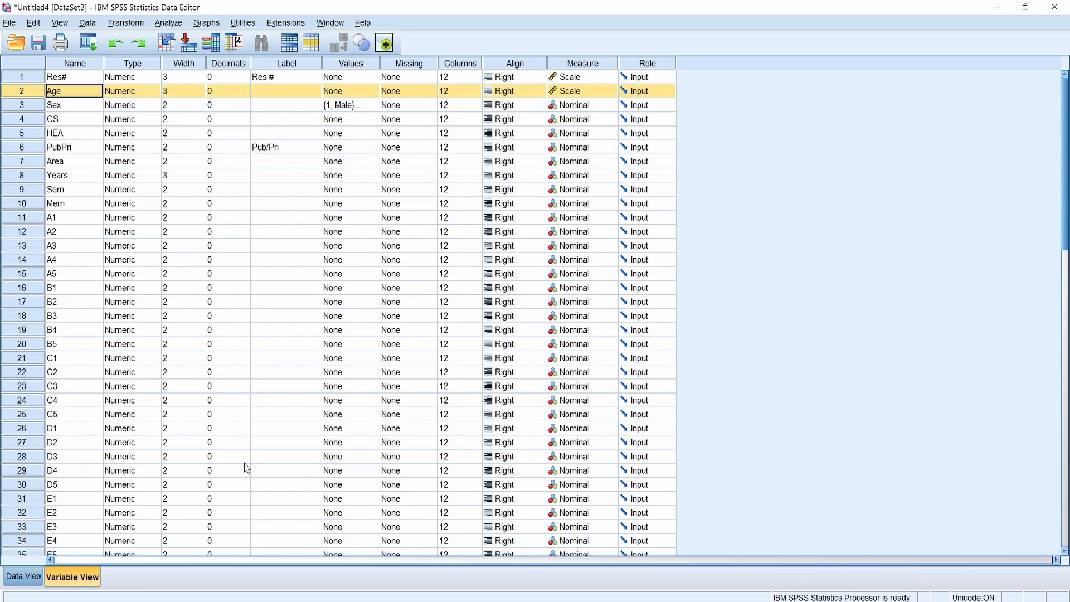
click(30, 577)
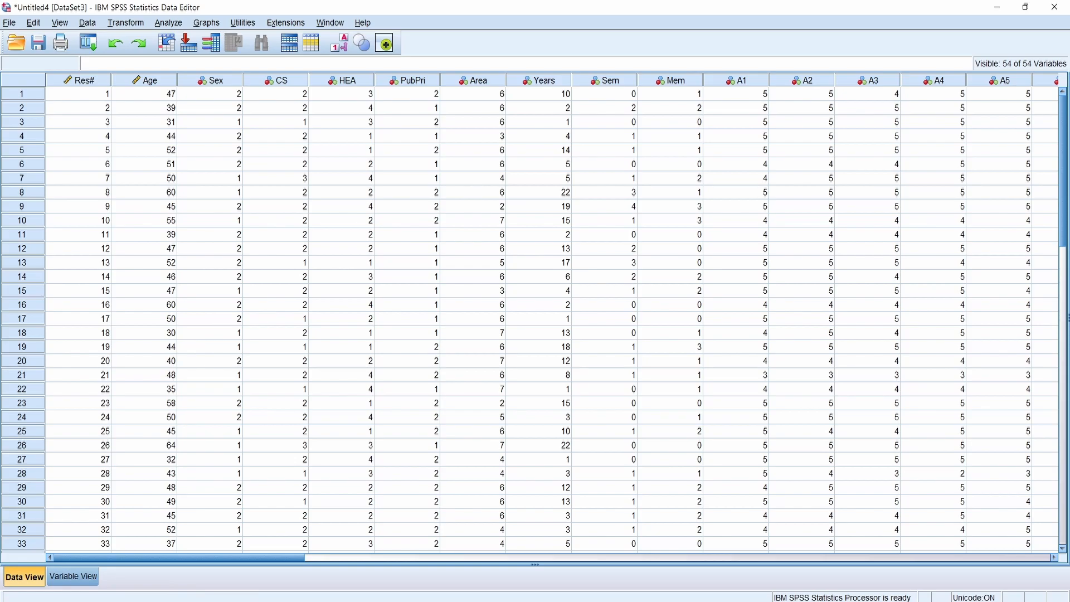
click(353, 601)
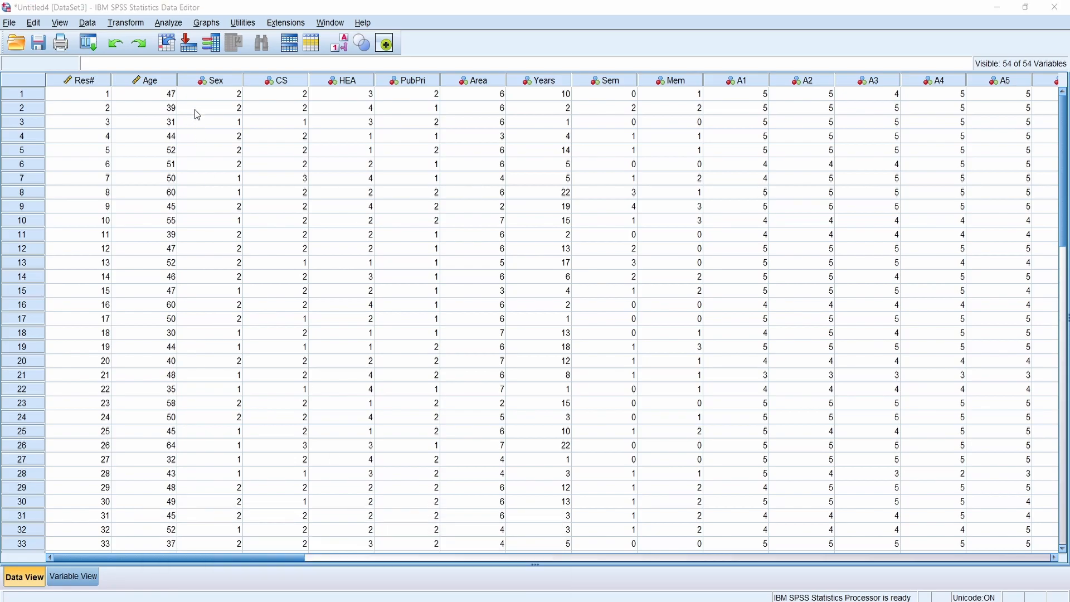
- Review the central tendency and dispersion statistics chosen for the Frequencies analysis, and close it without running
click(169, 22)
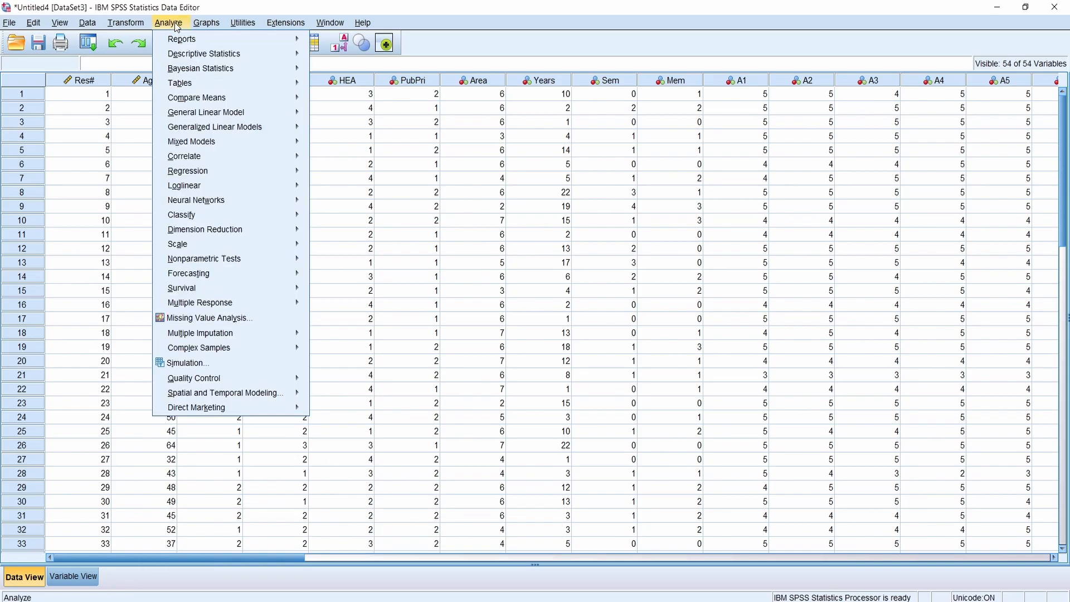
mouse_move(176, 56)
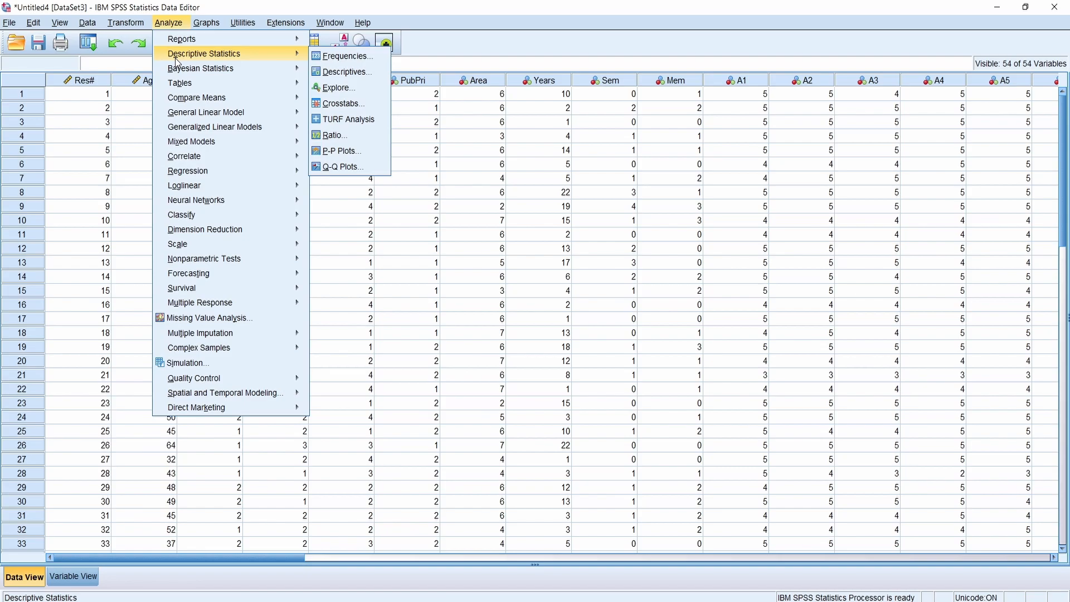
click(341, 57)
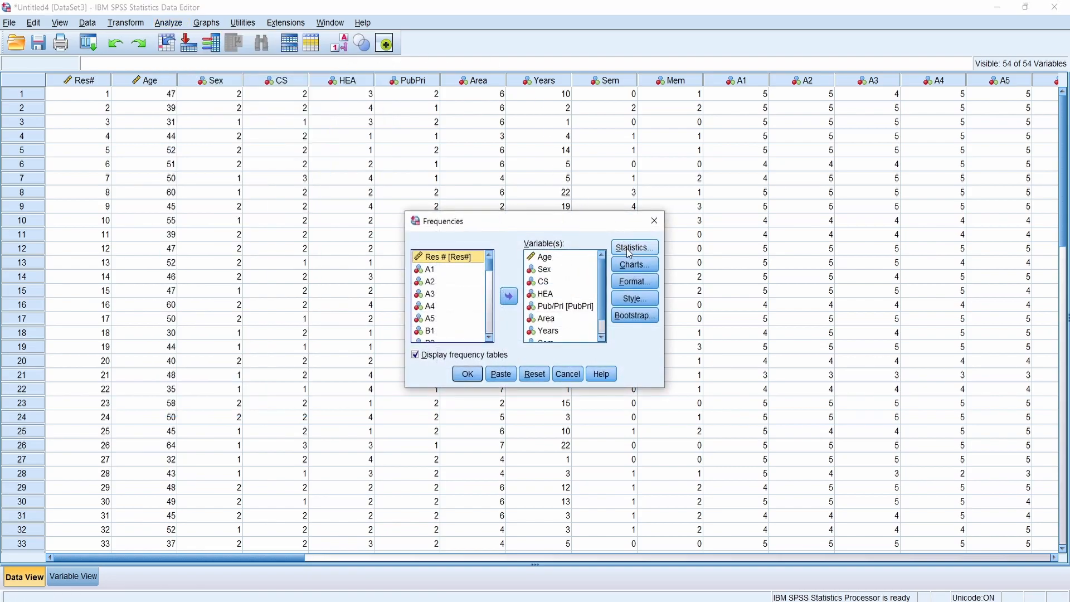
click(641, 255)
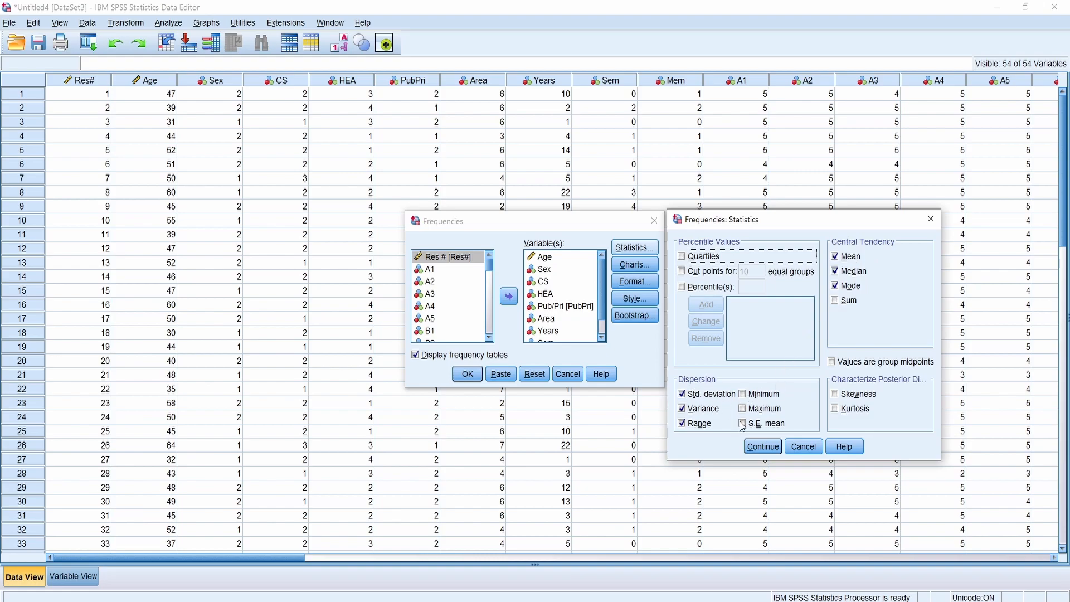
click(803, 447)
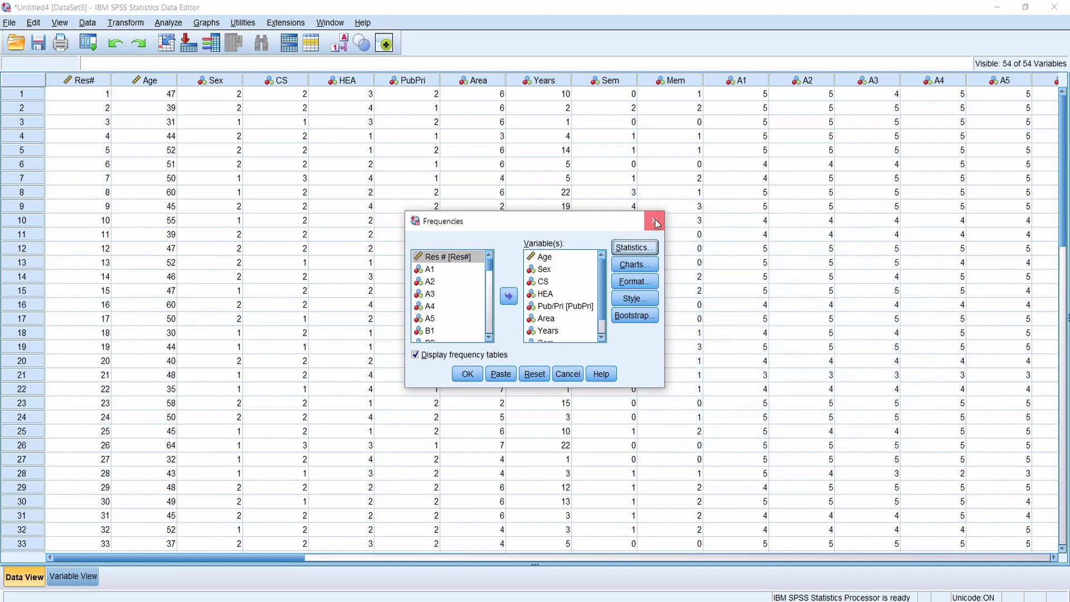
click(656, 221)
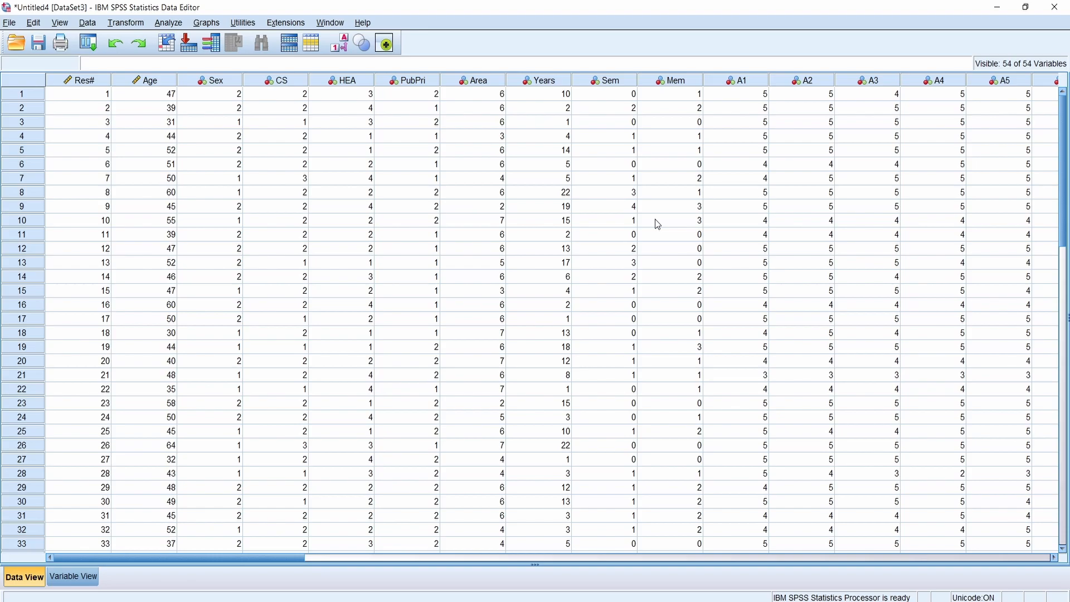